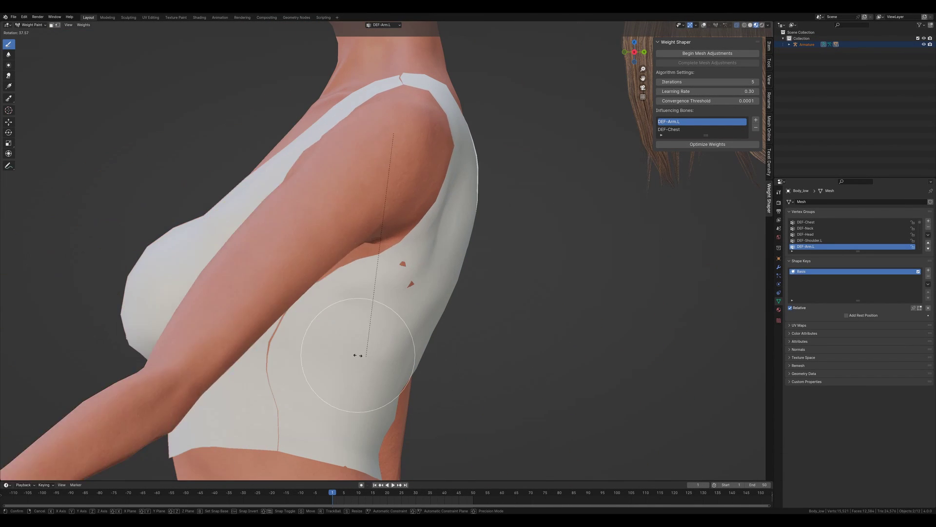
# Raise the left arm forward in side view and begin mesh adjustments on the body
pyautogui.click(265, 336)
pyautogui.keyDown('shift'); pyautogui.moveTo(431, 269); pyautogui.dragTo(433, 260, button='middle'); pyautogui.keyUp('shift')
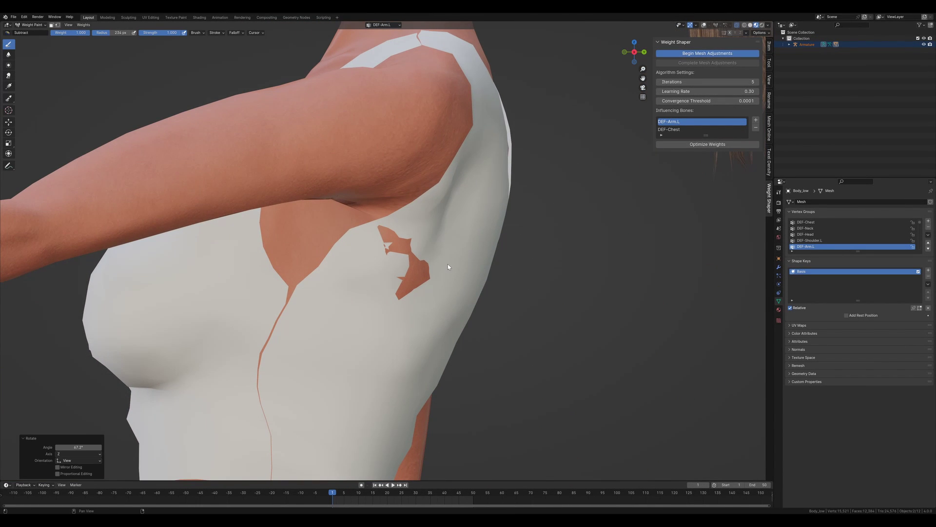
# Move the top's side vertices below the left armpit with proportional editing to cover the skin poking through
pyautogui.press('g')
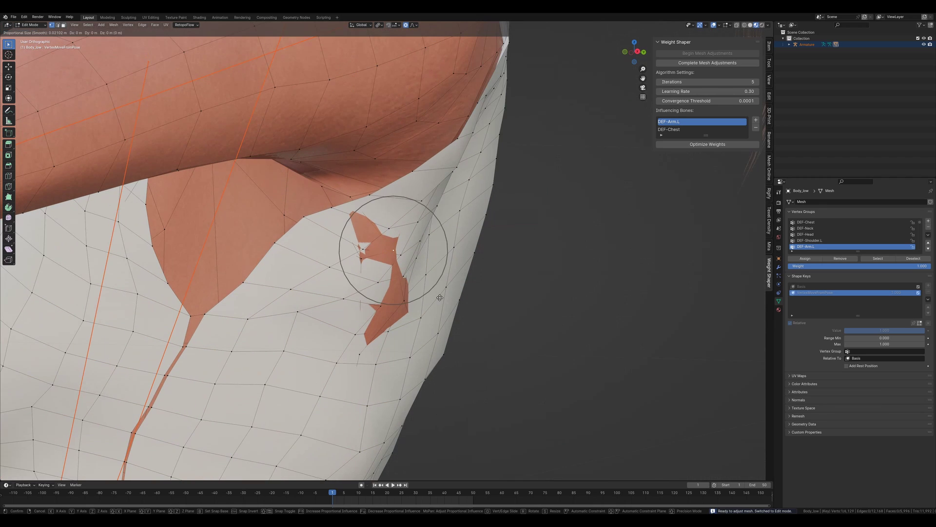
pyautogui.scroll(-9, 440, 298)
pyautogui.click(423, 301)
pyautogui.moveTo(420, 308); pyautogui.dragTo(421, 301, button='middle')
pyautogui.click(397, 306)
pyautogui.press('g')
pyautogui.click(400, 322)
pyautogui.click(373, 288)
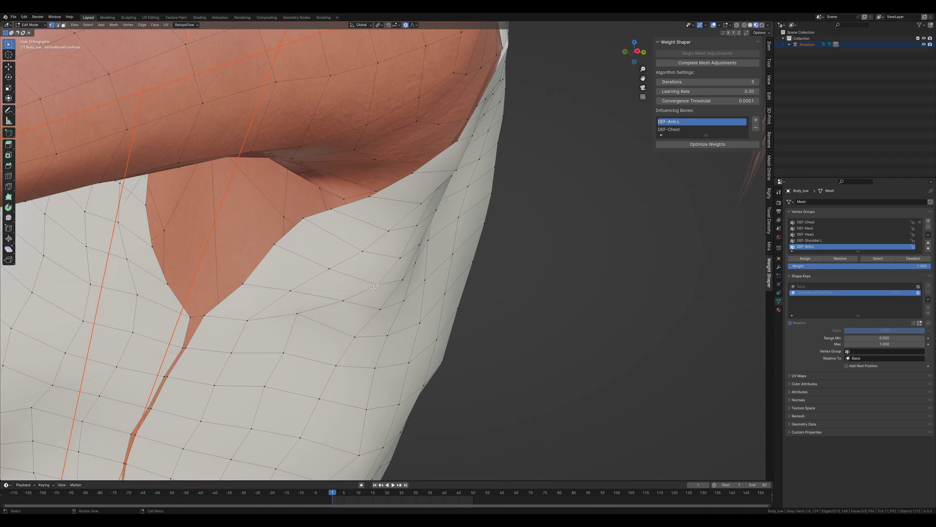
pyautogui.press('g')
pyautogui.click(390, 324)
pyautogui.press('g')
pyautogui.click(411, 289)
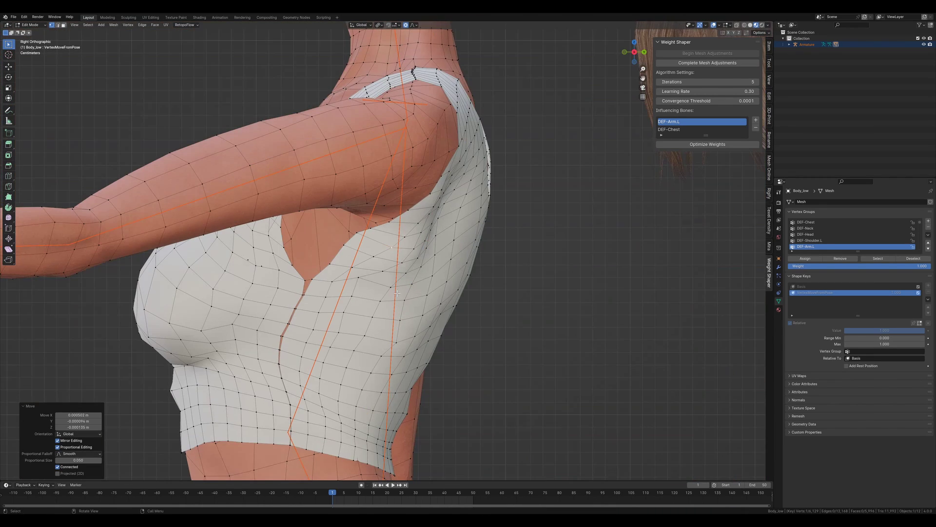
# Complete the mesh adjustments and set the Weight Shaper iterations to 10
pyautogui.scroll(2, 654, 95)
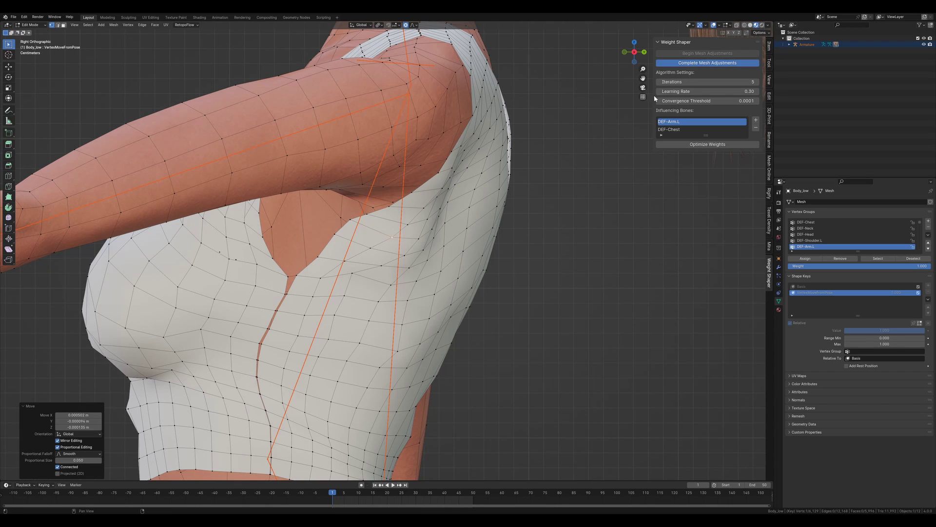
pyautogui.scroll(2, 436, 259)
pyautogui.click(689, 82)
pyautogui.write('10')
pyautogui.press('Return')
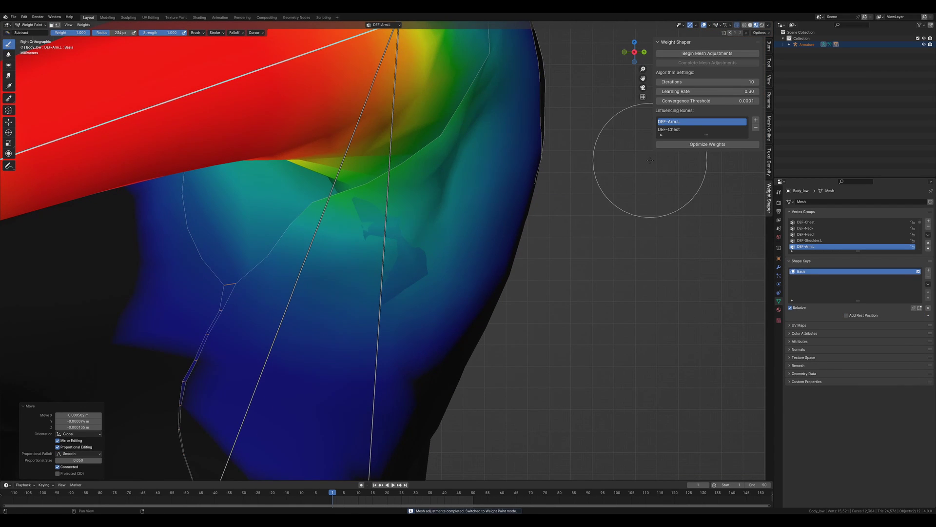
# Set the learning rate to 0.20 and optimize the weights of DEF-Arm.L and DEF-Chest
pyautogui.click(688, 92)
pyautogui.write('0.2')
pyautogui.press('Return')
pyautogui.keyDown('alt'); pyautogui.moveTo(561, 203); pyautogui.dragTo(509, 211); pyautogui.keyUp('alt')
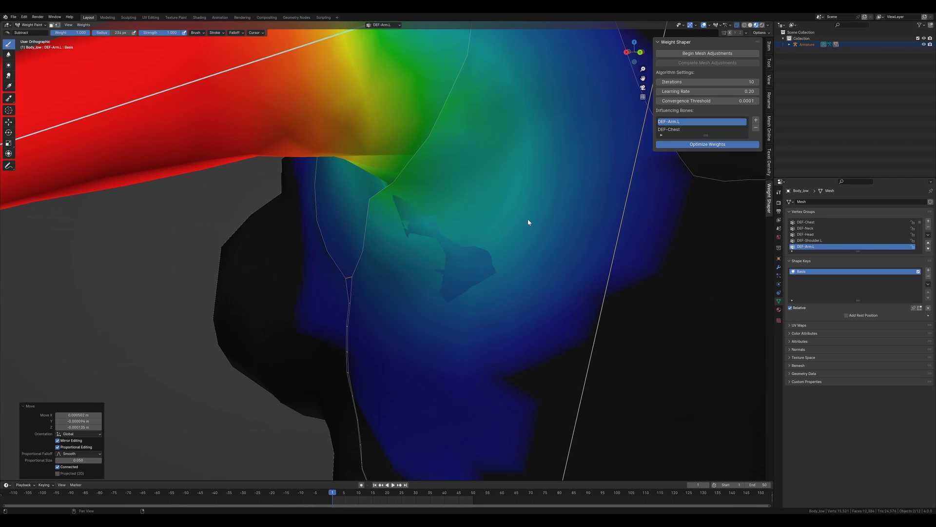
pyautogui.scroll(-5, 512, 209)
pyautogui.hotkey('shift', 'alt', 'z')
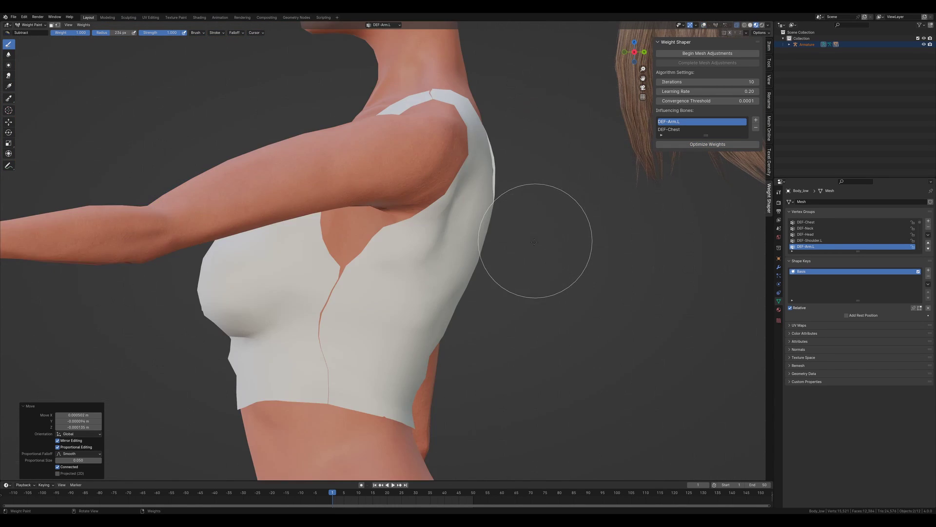
# Check the left arm's deformation by rotating it in side and front views
pyautogui.press('r')
pyautogui.scroll(-3, 618, 204)
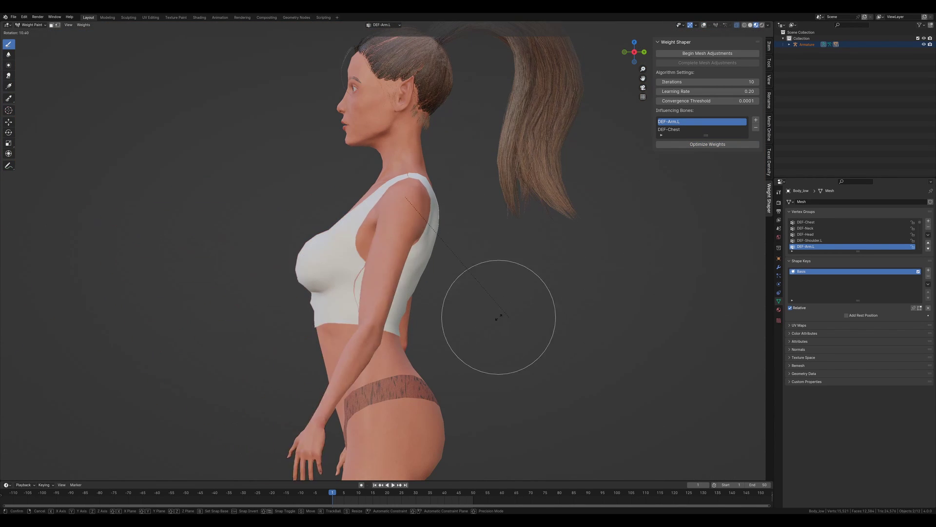
pyautogui.press('KP_1')
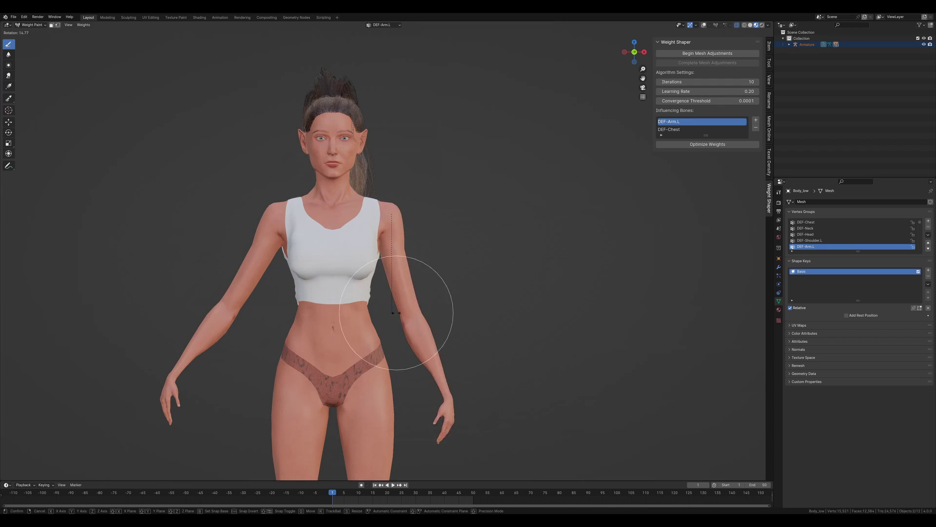
pyautogui.click(437, 267)
# Raise the left arm sideways in back view and inspect the armpit area of the top up close
pyautogui.moveTo(437, 267); pyautogui.dragTo(377, 282, button='middle')
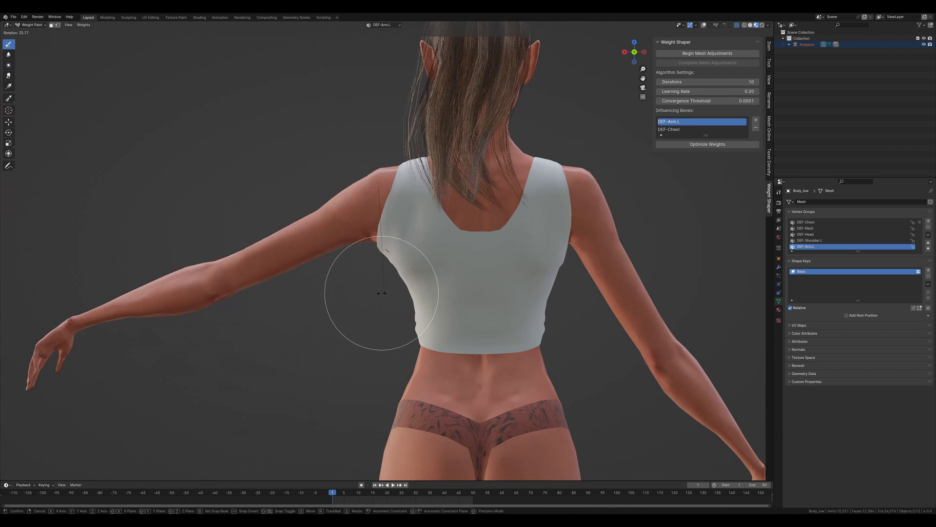
pyautogui.scroll(5, 414, 297)
pyautogui.keyDown('alt'); pyautogui.scroll(1, 414, 297); pyautogui.keyUp('alt')
pyautogui.scroll(2, 414, 297)
pyautogui.keyDown('alt'); pyautogui.moveTo(414, 297); pyautogui.dragTo(401, 292); pyautogui.keyUp('alt')
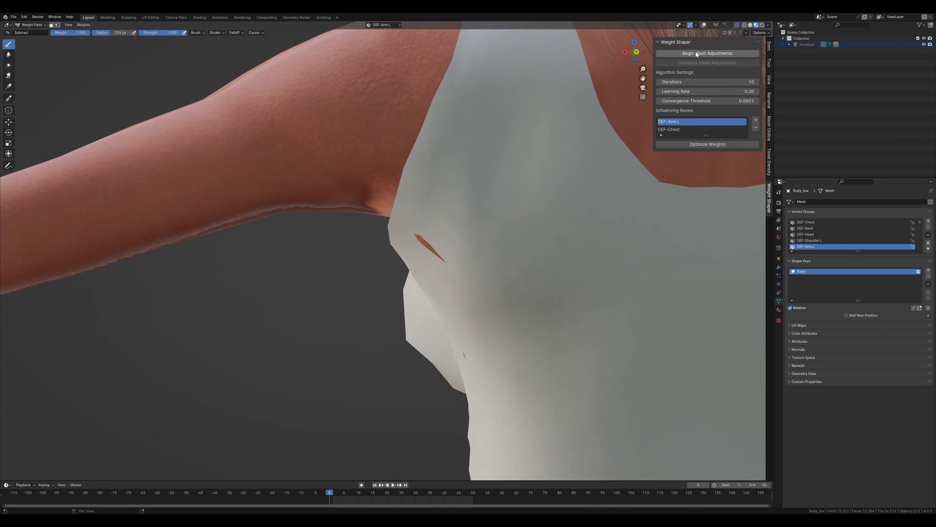
# Begin mesh adjustments and move the vertices behind the left armpit so the top covers the skin gap
pyautogui.moveTo(471, 220)
pyautogui.mouseDown(button='middle')
pyautogui.moveTo(447, 229)
pyautogui.moveTo(459, 259)
pyautogui.moveTo(512, 241)
pyautogui.moveTo(476, 399)
pyautogui.moveTo(458, 280)
pyautogui.moveTo(448, 280)
pyautogui.moveTo(439, 301)
pyautogui.moveTo(556, 273)
pyautogui.moveTo(500, 268)
pyautogui.mouseUp(button='middle')
pyautogui.hotkey('alt', 'shift', 'z')
pyautogui.scroll(2, 447, 229)
pyautogui.press('g')
pyautogui.click(518, 235)
pyautogui.hotkey('shift', 'z')
pyautogui.press('g')
pyautogui.click(472, 278)
pyautogui.hotkey('shift', 'z')
pyautogui.scroll(-4, 473, 278)
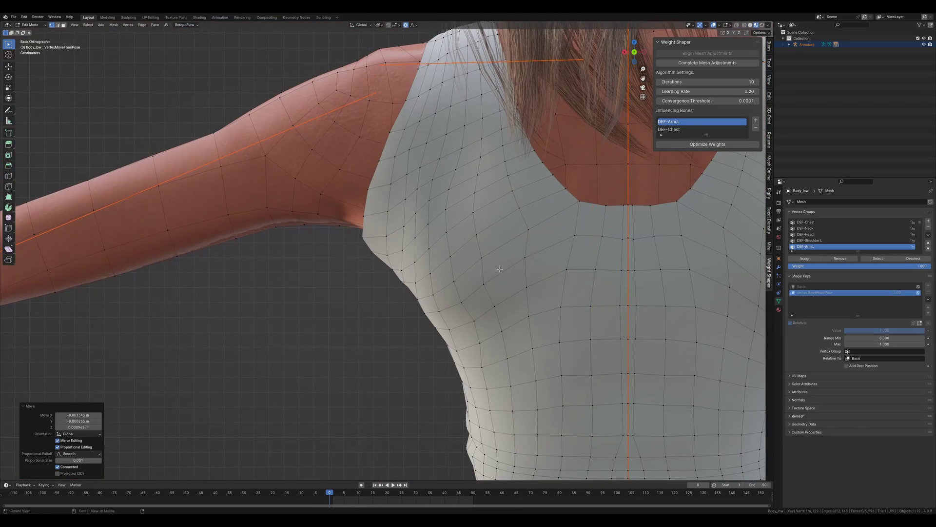
# Complete the mesh adjustments and set the iterations to 5
pyautogui.click(707, 63)
pyautogui.click(737, 82)
pyautogui.write('5')
pyautogui.press('Return')
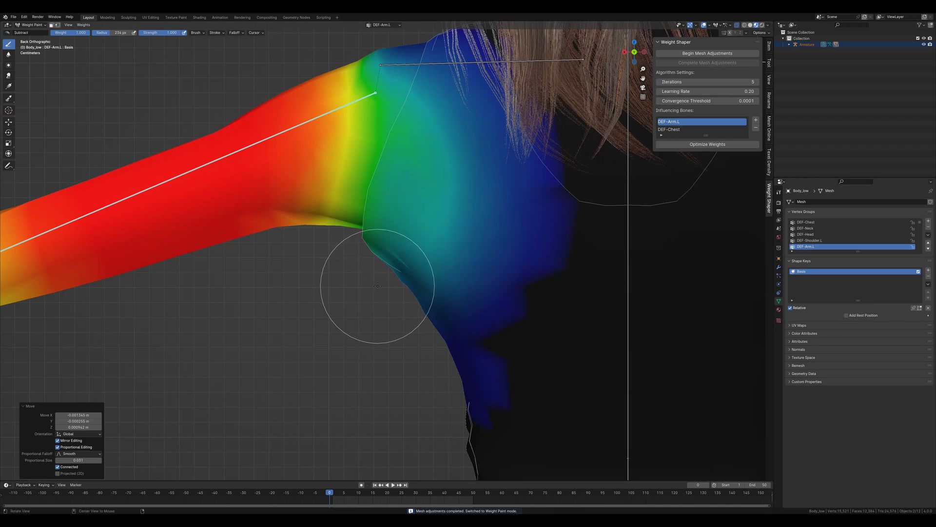
# Optimize the weights for the sideways arm pose and hide the overlays to inspect the armpit
pyautogui.scroll(3, 385, 287)
pyautogui.moveTo(397, 288); pyautogui.dragTo(410, 283, button='middle')
pyautogui.hotkey('shift', 'alt', 'z')
pyautogui.click(698, 145)
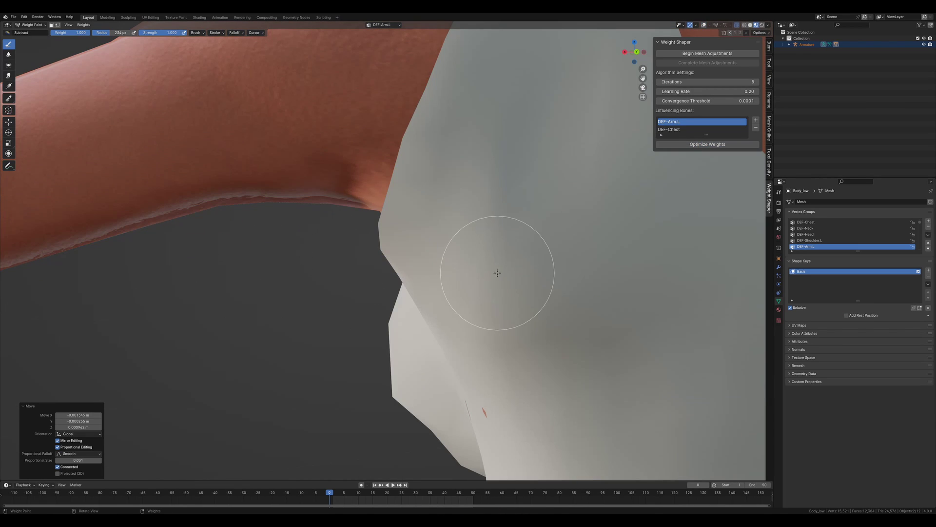
# Clear the left arm's rotation and test its deformation by swinging it, including forward in side view
pyautogui.scroll(-8, 497, 273)
pyautogui.keyDown('alt'); pyautogui.moveTo(497, 273); pyautogui.dragTo(508, 341, button='middle'); pyautogui.keyUp('alt')
pyautogui.hotkey('alt', 'r')
pyautogui.scroll(3, 507, 341)
pyautogui.press('r')
pyautogui.rightClick(483, 291)
pyautogui.keyDown('alt'); pyautogui.moveTo(483, 291); pyautogui.dragTo(449, 291, button='middle'); pyautogui.keyUp('alt')
pyautogui.press('r')
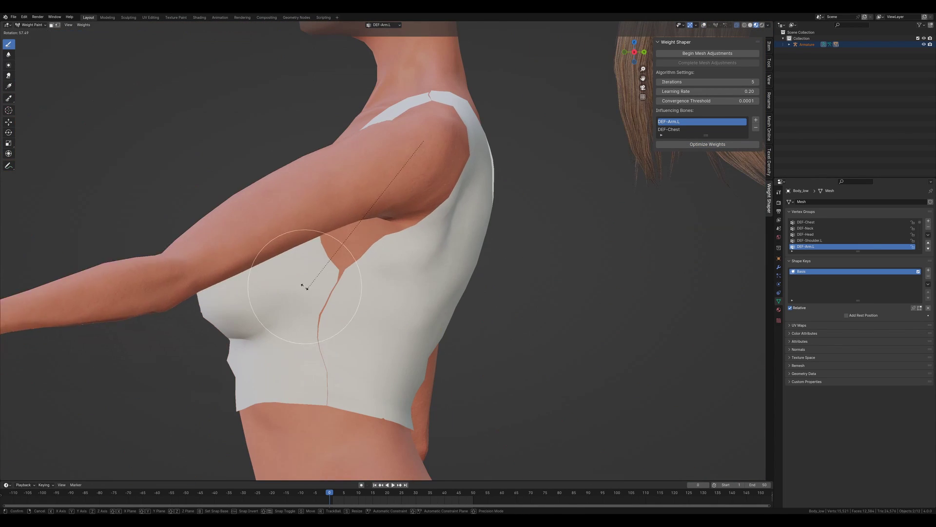
pyautogui.rightClick(409, 319)
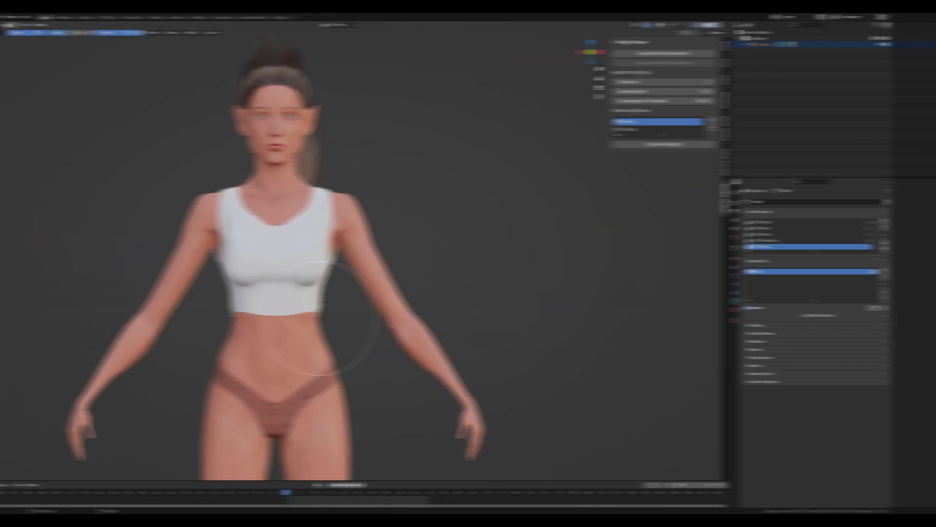
# Show the Weight Shaper settings in Weight Paint mode and begin mesh adjustments
pyautogui.hotkey('ctrl', 'Tab')
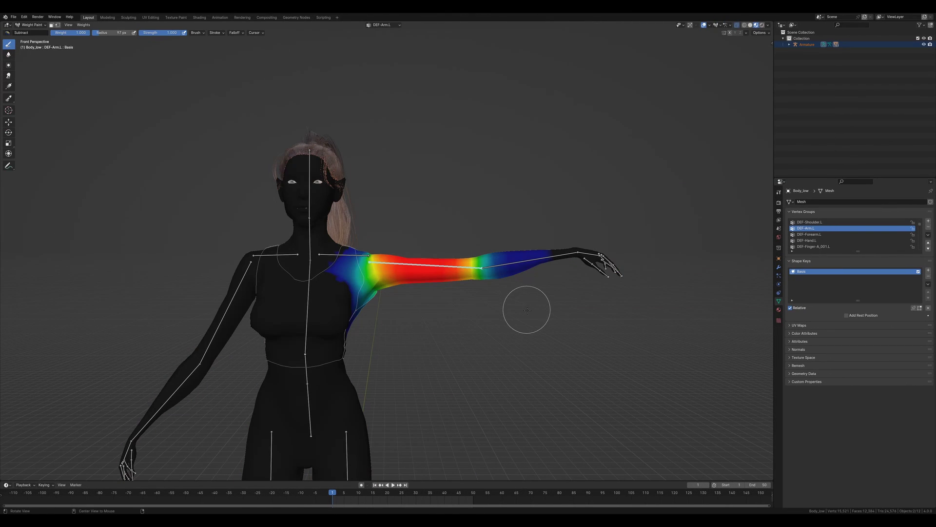
pyautogui.moveTo(527, 310); pyautogui.dragTo(535, 311, button='middle')
pyautogui.press('n')
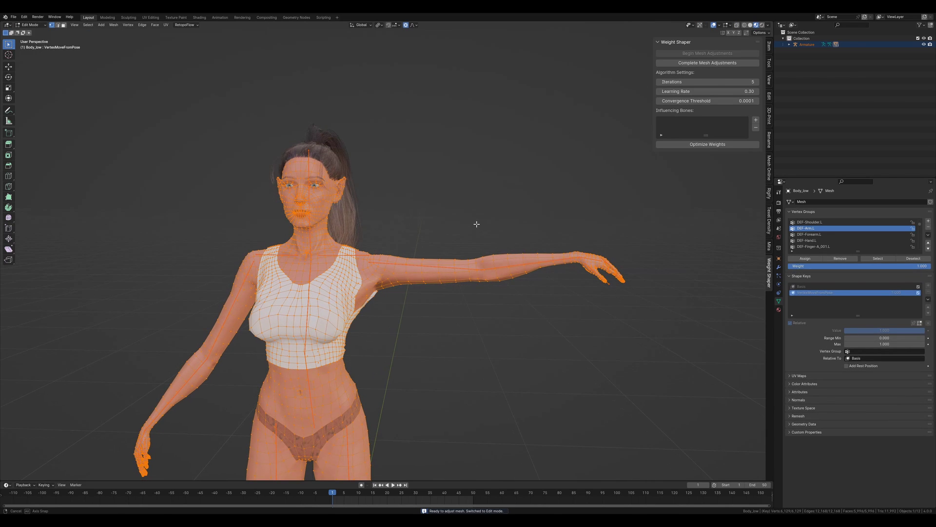
# Complete the mesh adjustments without edits to return to Weight Paint mode
pyautogui.moveTo(477, 224); pyautogui.dragTo(485, 213, button='middle')
pyautogui.moveTo(598, 150); pyautogui.dragTo(610, 142, button='middle')
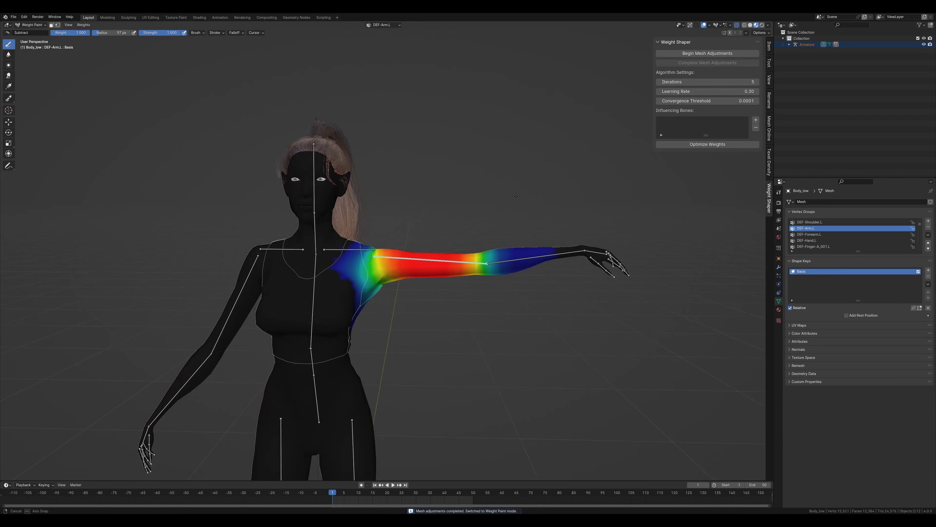
pyautogui.moveTo(539, 194); pyautogui.dragTo(527, 200, button='middle')
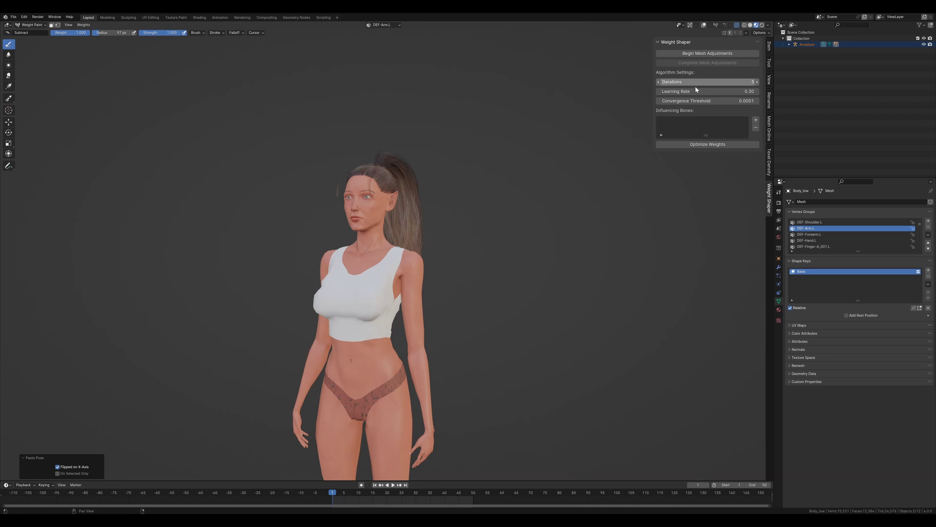
# Try lower learning rates of 0.01 and 0.2
pyautogui.moveTo(744, 92); pyautogui.dragTo(712, 92)
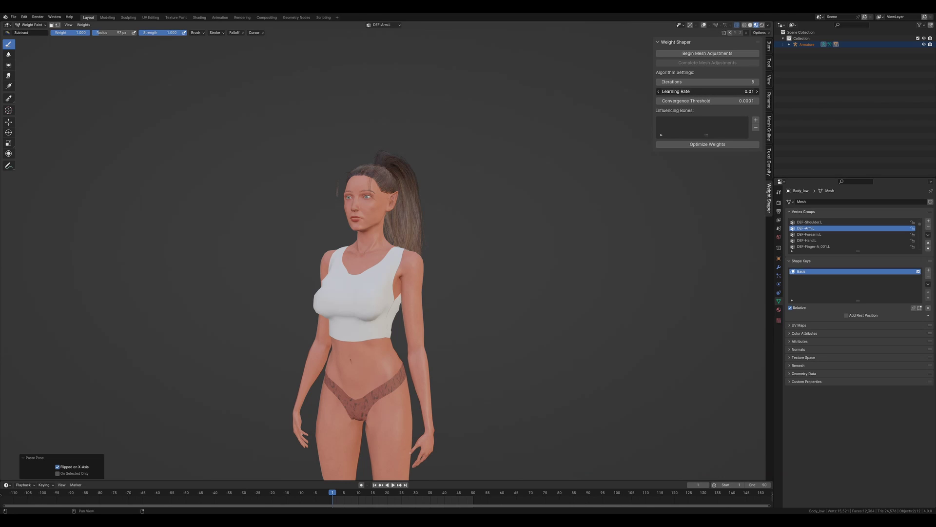
pyautogui.click(707, 91)
pyautogui.write('.')
pyautogui.press('Return')
pyautogui.click(696, 91)
pyautogui.write('.')
pyautogui.write('2')
pyautogui.press('Return')
# Set the learning rate to 0.30
pyautogui.click(696, 90)
pyautogui.write('..3')
pyautogui.press('Return')
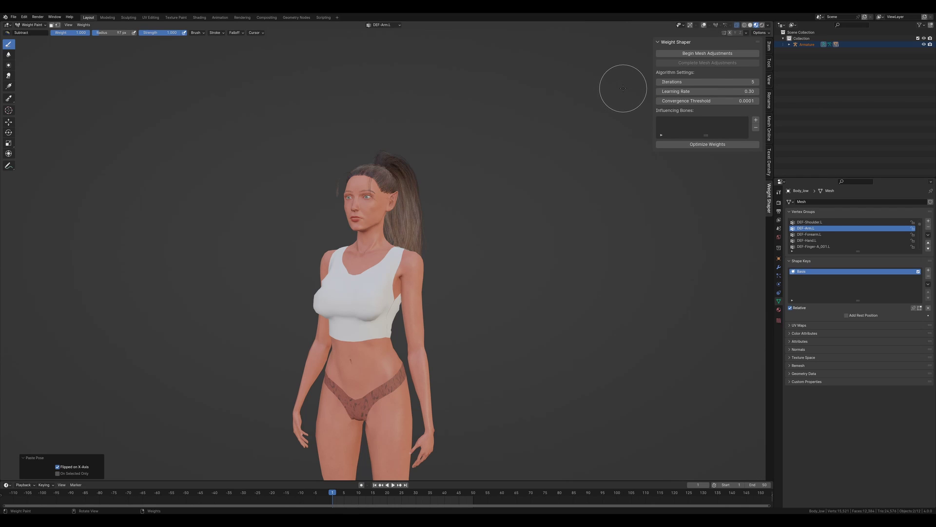
pyautogui.moveTo(696, 101)
pyautogui.mouseDown()
pyautogui.moveTo(725, 101)
pyautogui.moveTo(704, 100)
pyautogui.mouseUp()
pyautogui.click(710, 101)
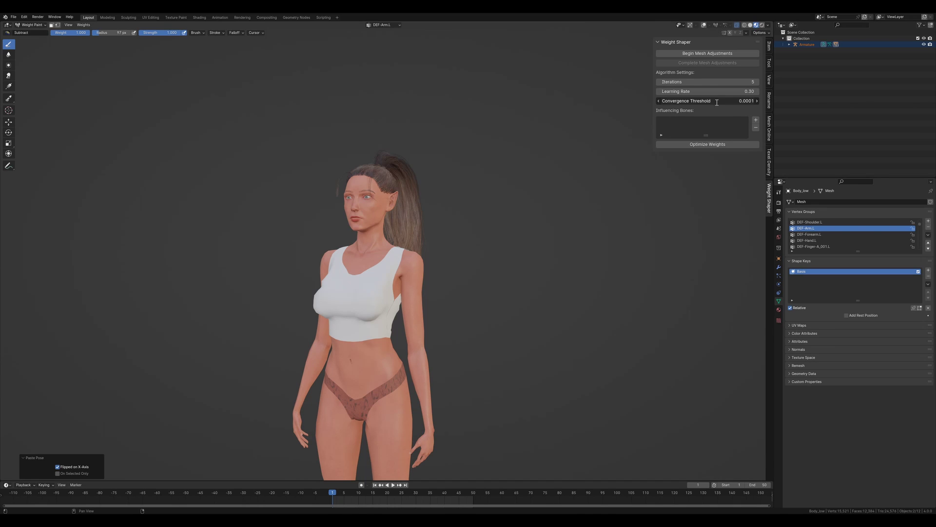
pyautogui.click(719, 111)
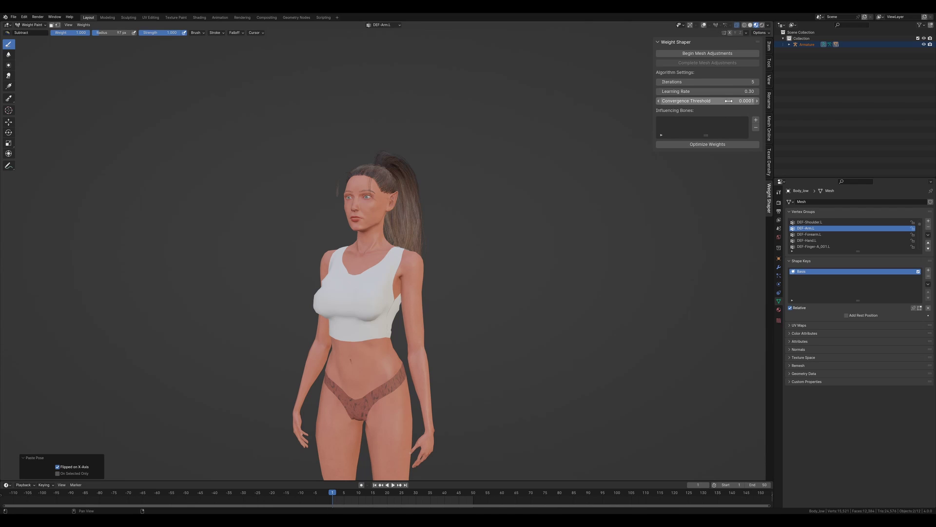
pyautogui.moveTo(728, 101); pyautogui.dragTo(755, 83)
pyautogui.rightClick(746, 83)
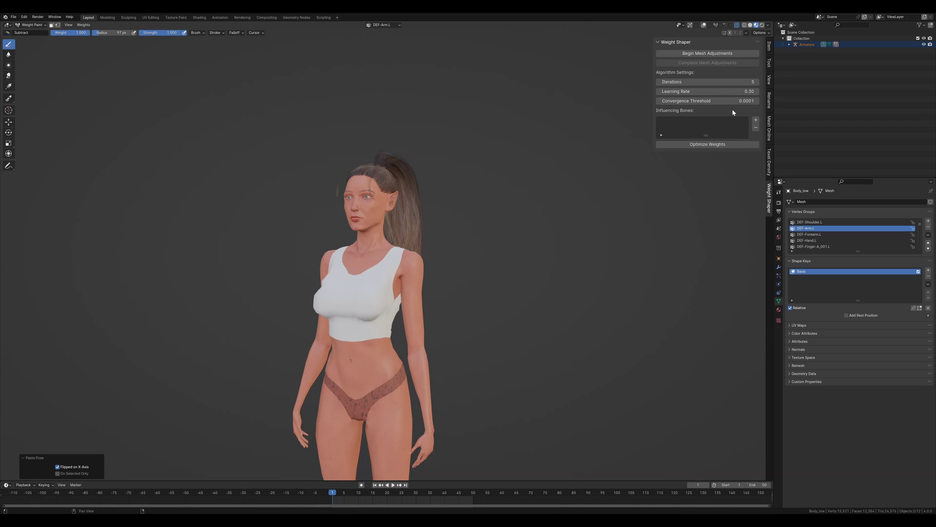
pyautogui.moveTo(553, 163); pyautogui.dragTo(576, 180, button='middle')
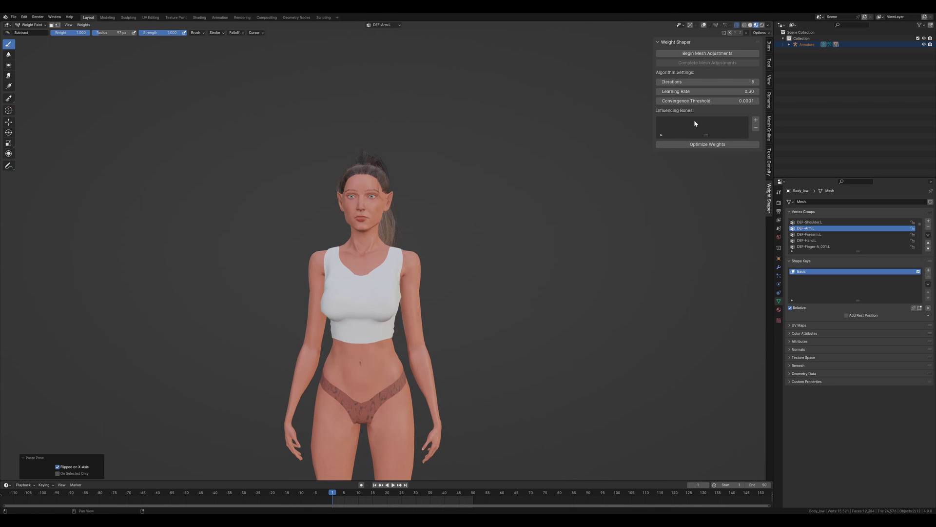
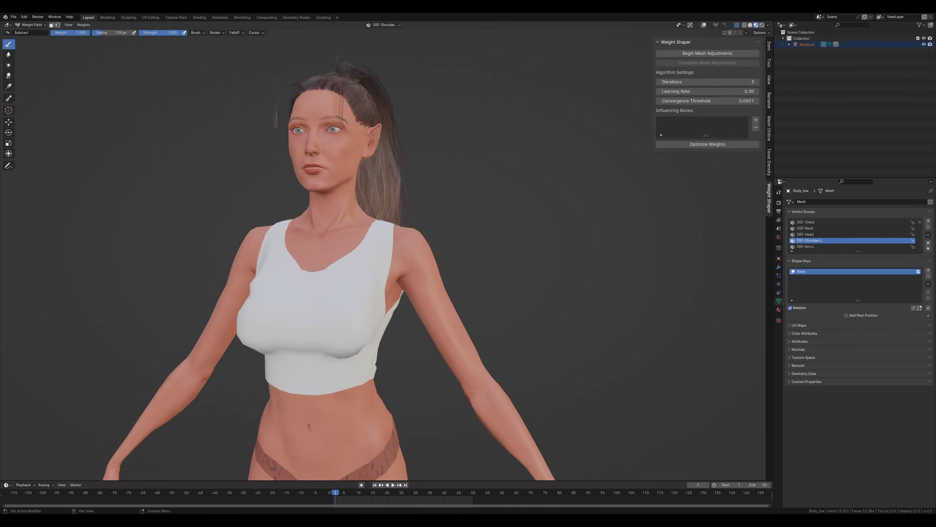
# Display the overlays and add the left upper arm bone DEF-Arm.L to the influencing bones
pyautogui.moveTo(647, 272); pyautogui.dragTo(651, 271, button='middle')
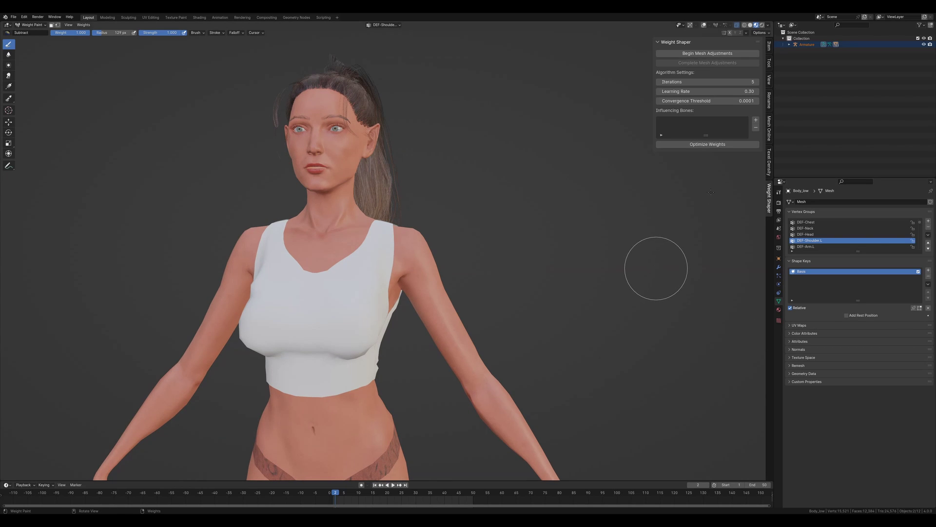
pyautogui.moveTo(584, 259); pyautogui.dragTo(556, 261, button='middle')
pyautogui.hotkey('shift', 'alt', 'z')
pyautogui.moveTo(492, 266); pyautogui.dragTo(410, 236, button='middle')
pyautogui.scroll(1, 479, 249)
pyautogui.keyDown('ctrl'); pyautogui.click(413, 237); pyautogui.keyUp('ctrl')
pyautogui.moveTo(490, 251); pyautogui.dragTo(472, 243, button='middle')
pyautogui.moveTo(585, 194); pyautogui.dragTo(589, 194, button='middle')
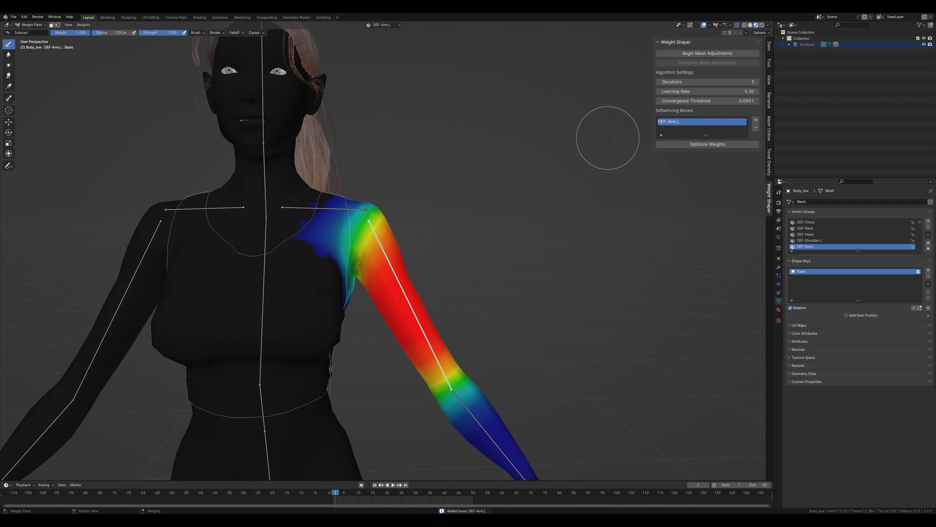
# Remove DEF-Arm.L from the influencing bones, and select the left shoulder bone followed by the left upper arm bone
pyautogui.moveTo(594, 163); pyautogui.dragTo(502, 188, button='middle')
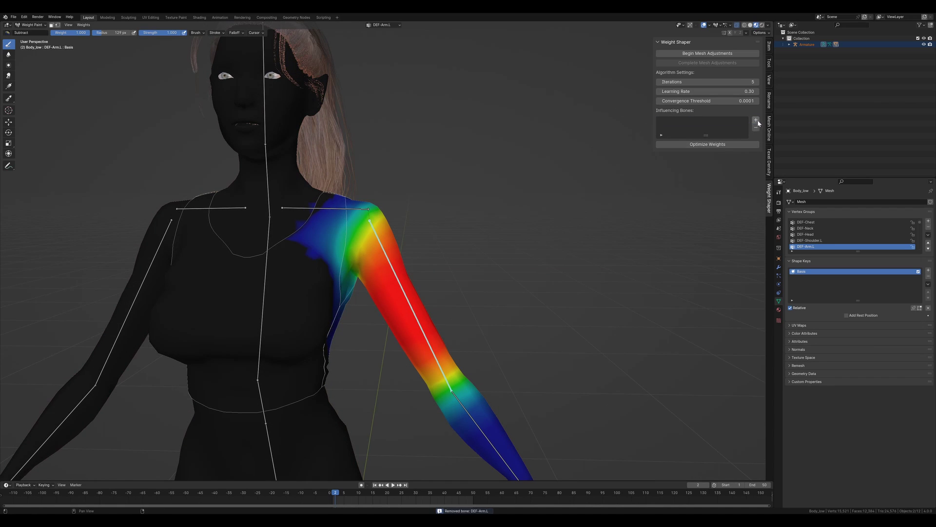
pyautogui.keyDown('ctrl'); pyautogui.click(352, 209); pyautogui.keyUp('ctrl')
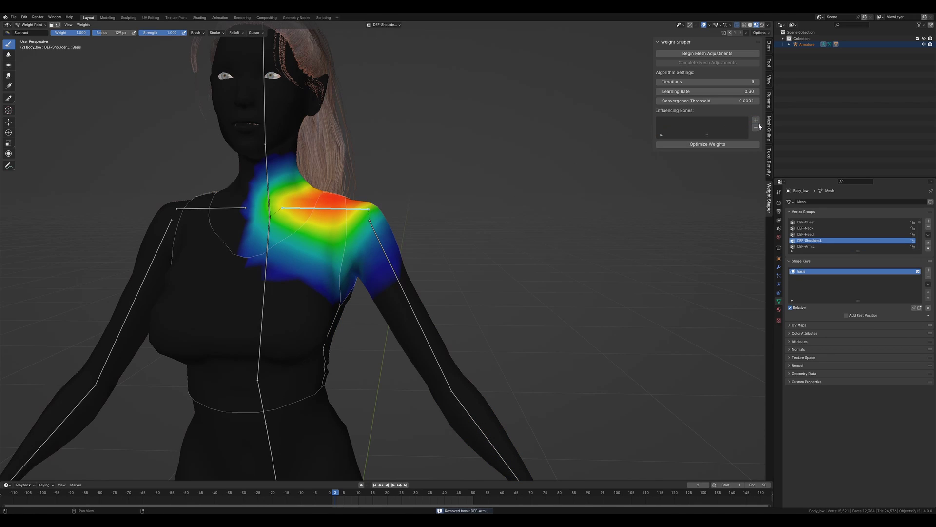
pyautogui.keyDown('ctrl'); pyautogui.click(383, 235); pyautogui.keyUp('ctrl')
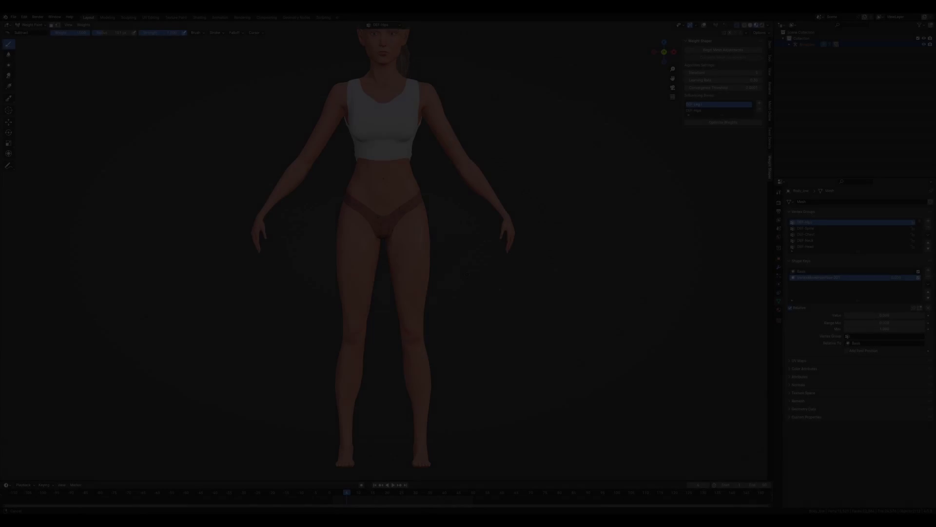
# Select the left leg bone and raise the leg sideways to about horizontal, with the overlays hidden
pyautogui.moveTo(473, 286)
pyautogui.mouseDown(button='middle')
pyautogui.moveTo(369, 280)
pyautogui.moveTo(447, 272)
pyautogui.mouseUp(button='middle')
pyautogui.keyDown('ctrl'); pyautogui.click(414, 246); pyautogui.keyUp('ctrl')
pyautogui.moveTo(413, 245); pyautogui.dragTo(468, 318, button='middle')
pyautogui.press('r')
pyautogui.click(489, 191)
pyautogui.hotkey('shift', 'alt', 'z')
pyautogui.scroll(4, 475, 317)
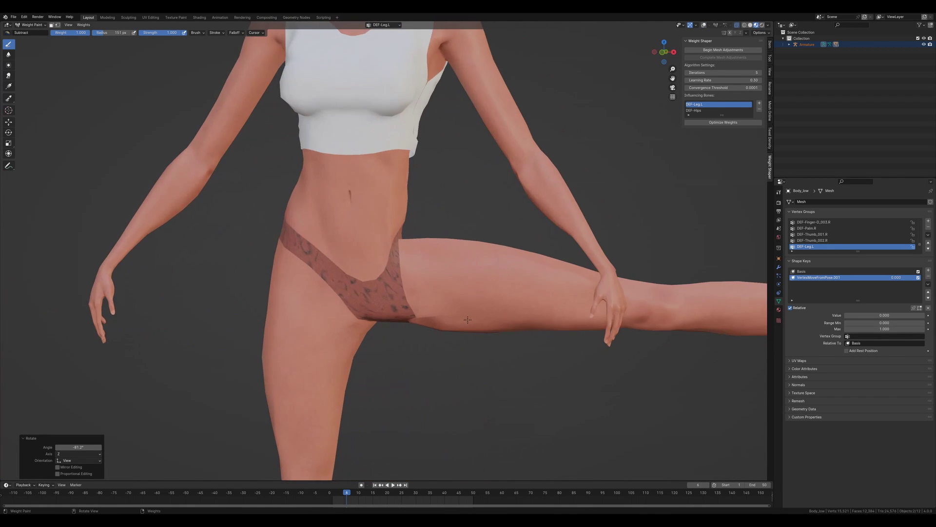
# Show the overlays in front view and begin mesh adjustments for the raised leg pose
pyautogui.scroll(-7, 469, 320)
pyautogui.press('KP_1')
pyautogui.scroll(4, 471, 323)
pyautogui.hotkey('shift', 'alt', 'z')
pyautogui.scroll(1, 472, 322)
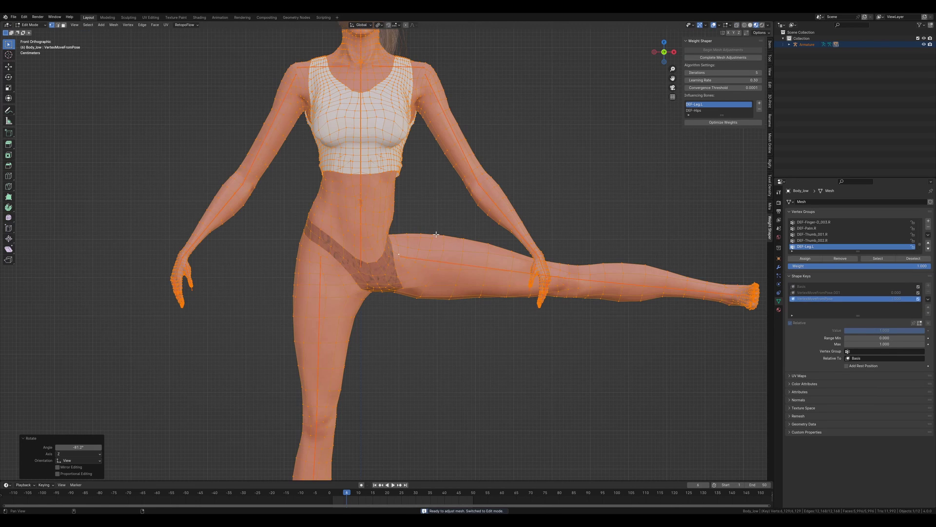
# Select the vertices at the front of the left hip crease and move them in front view with proportional editing
pyautogui.scroll(5, 427, 234)
pyautogui.moveTo(426, 234); pyautogui.dragTo(373, 216, button='middle')
pyautogui.click(382, 213)
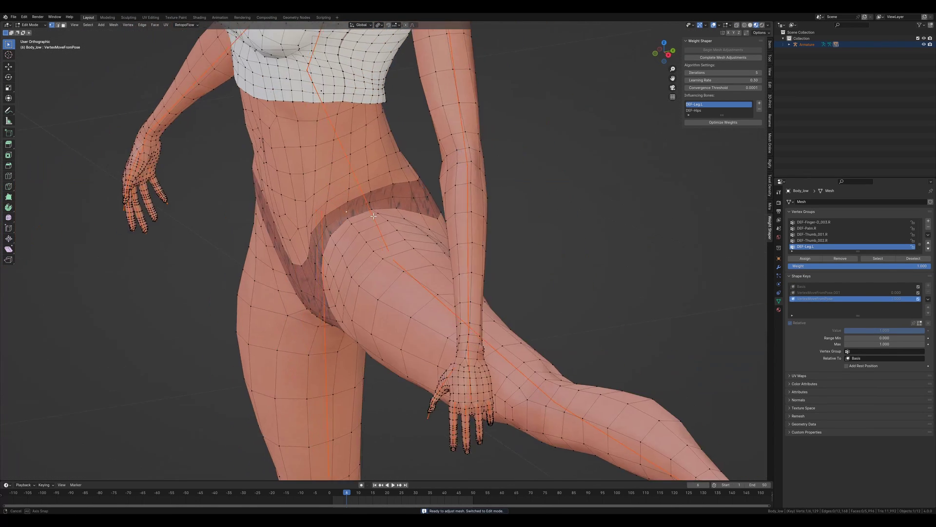
pyautogui.keyDown('shift'); pyautogui.click(373, 205); pyautogui.keyUp('shift')
pyautogui.scroll(-4, 377, 207)
pyautogui.press('KP_1')
pyautogui.scroll(3, 388, 209)
pyautogui.press('g')
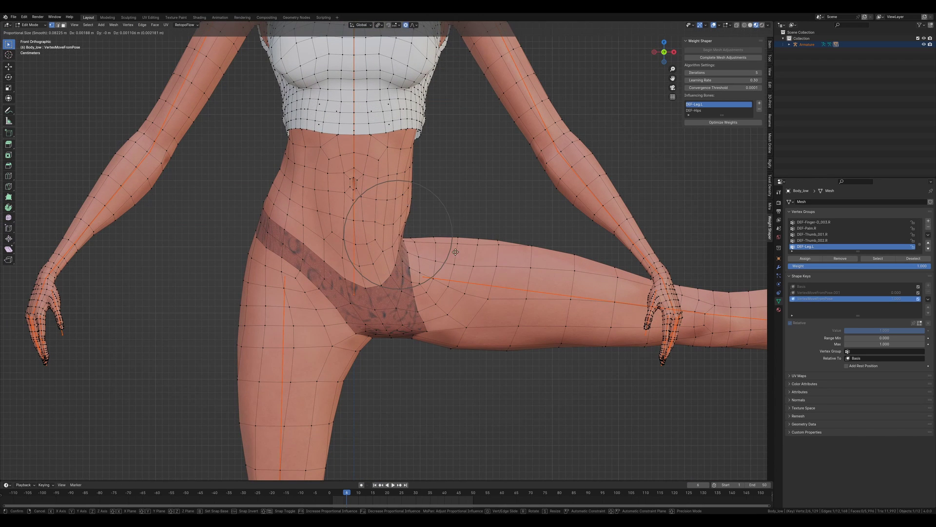
pyautogui.click(605, 200)
# Move the selected left hip crease vertices again from another viewing angle to refine the contour
pyautogui.scroll(-2, 605, 200)
pyautogui.moveTo(599, 202); pyautogui.dragTo(349, 259, button='middle')
pyautogui.scroll(2, 566, 215)
pyautogui.press('g')
pyautogui.click(341, 228)
# Select a neighbouring vertex at the top of the left thigh and reposition it along the hip crease
pyautogui.click(376, 251)
pyautogui.scroll(1, 378, 254)
pyautogui.click(377, 265)
pyautogui.press('g')
pyautogui.click(280, 226)
pyautogui.moveTo(293, 229); pyautogui.dragTo(395, 283, button='middle')
# Switch to Sculpt Mode and smooth and reshape the left hip crease with brush strokes
pyautogui.press('Tab')
pyautogui.keyDown('shift'); pyautogui.moveTo(399, 309); pyautogui.dragTo(390, 303); pyautogui.keyUp('shift')
pyautogui.moveTo(363, 264); pyautogui.dragTo(378, 253, button='middle')
pyautogui.moveTo(376, 250); pyautogui.dragTo(383, 259)
pyautogui.scroll(-2, 370, 253)
pyautogui.moveTo(383, 258)
pyautogui.mouseDown(button='middle')
pyautogui.moveTo(356, 244)
pyautogui.moveTo(414, 283)
pyautogui.mouseUp(button='middle')
pyautogui.hotkey('shift', 'z')
pyautogui.hotkey('shift', 'z')
# Pull the left hip crease outline in front view using the Grab brush with a 180 px radius
pyautogui.press('KP_1')
pyautogui.scroll(3, 425, 302)
pyautogui.press('g')
pyautogui.press('f')
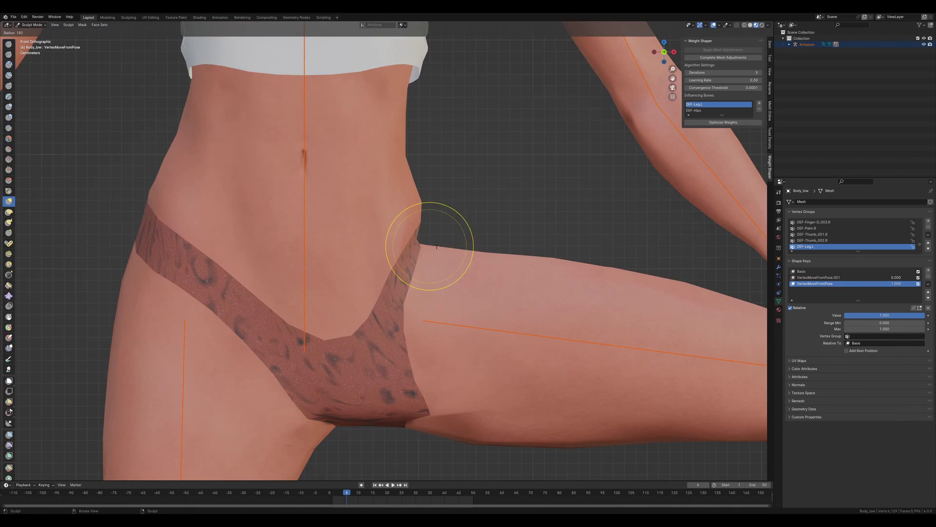
pyautogui.keyDown('alt'); pyautogui.moveTo(420, 261); pyautogui.dragTo(437, 251); pyautogui.keyUp('alt')
pyautogui.moveTo(419, 244); pyautogui.dragTo(427, 255)
# Complete the mesh adjustments for the sideways leg pose and view the DEF-Leg.L weights around the hip
pyautogui.press('KP_1')
pyautogui.scroll(-2, 420, 288)
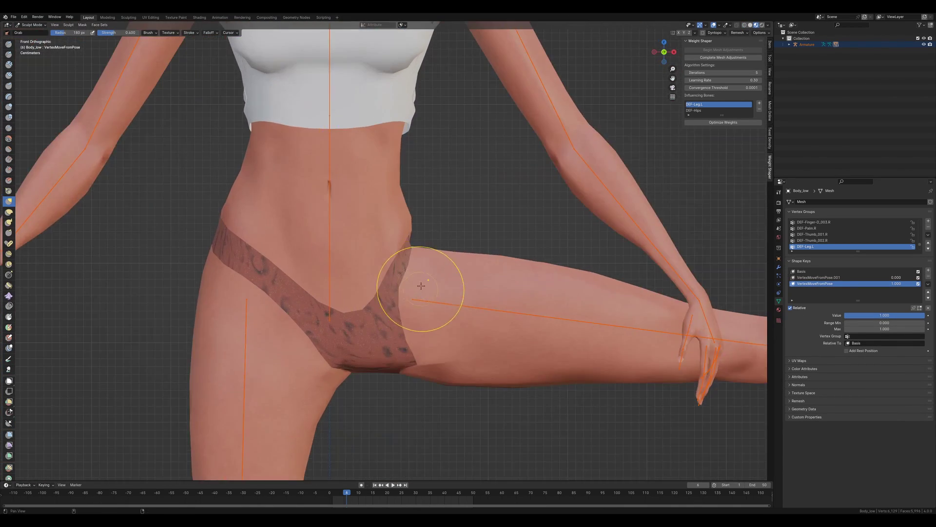
pyautogui.keyDown('alt'); pyautogui.keyDown('shift'); pyautogui.moveTo(420, 288); pyautogui.dragTo(420, 268); pyautogui.keyUp('shift'); pyautogui.keyUp('alt')
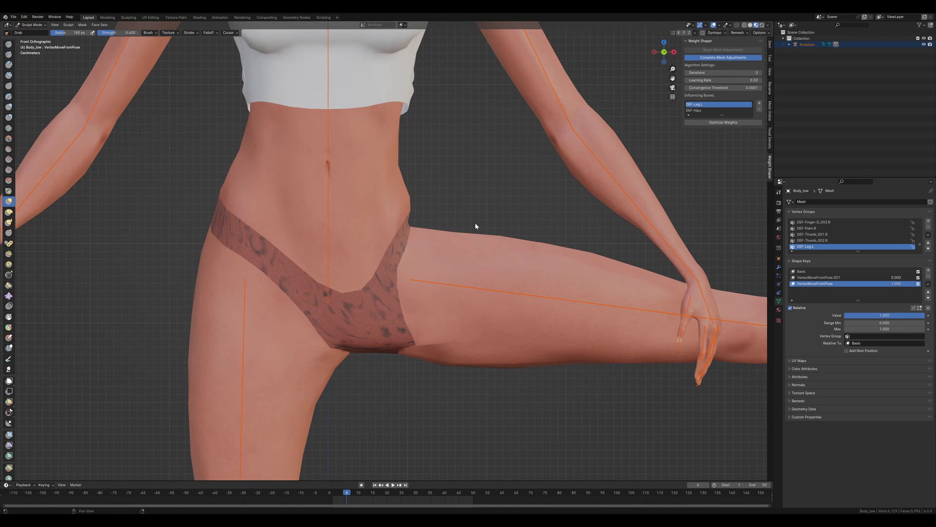
pyautogui.moveTo(476, 224)
pyautogui.mouseDown(button='middle')
pyautogui.moveTo(464, 224)
pyautogui.moveTo(488, 229)
pyautogui.mouseUp(button='middle')
pyautogui.scroll(1, 464, 223)
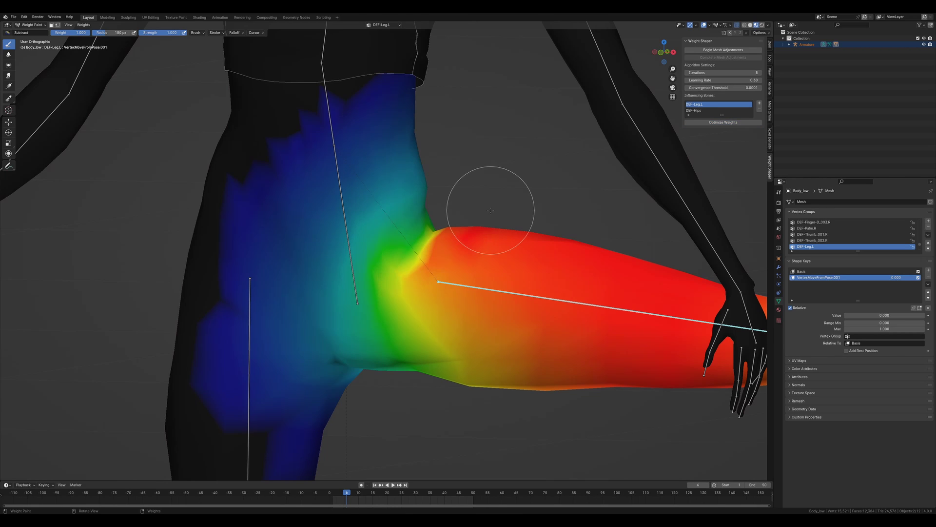
# Hide the overlays in front view and test-rotate the left leg to check its hip deformation
pyautogui.press('KP_1')
pyautogui.scroll(-5, 490, 212)
pyautogui.scroll(3, 485, 226)
pyautogui.hotkey('shift', 'alt', 'z')
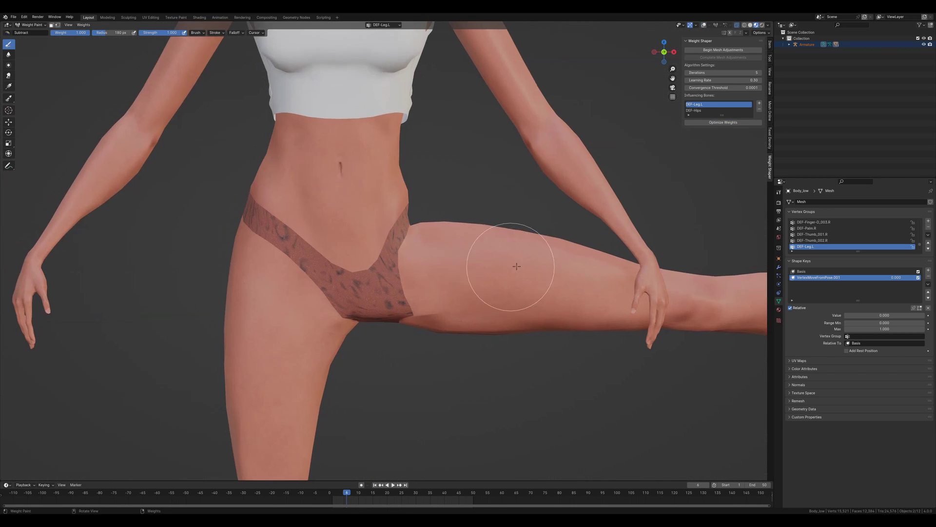
pyautogui.press('r')
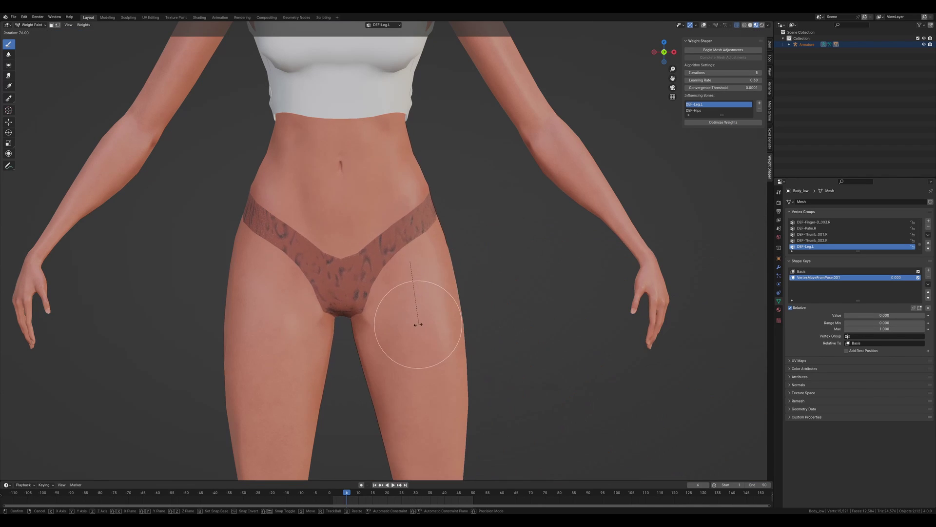
pyautogui.rightClick(458, 283)
# Clear the left leg's rotation and swing the leg backward in side view
pyautogui.press('KP_3')
pyautogui.scroll(-3, 452, 289)
pyautogui.hotkey('alt', 'r')
pyautogui.scroll(5, 441, 303)
pyautogui.press('r')
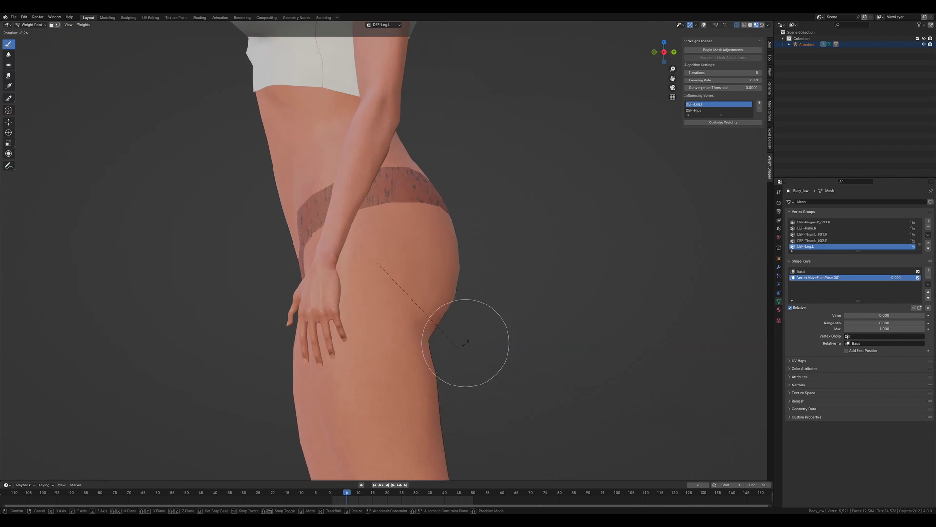
pyautogui.click(524, 264)
pyautogui.moveTo(524, 265); pyautogui.dragTo(468, 287, button='middle')
pyautogui.press('KP_1')
pyautogui.press('KP_3')
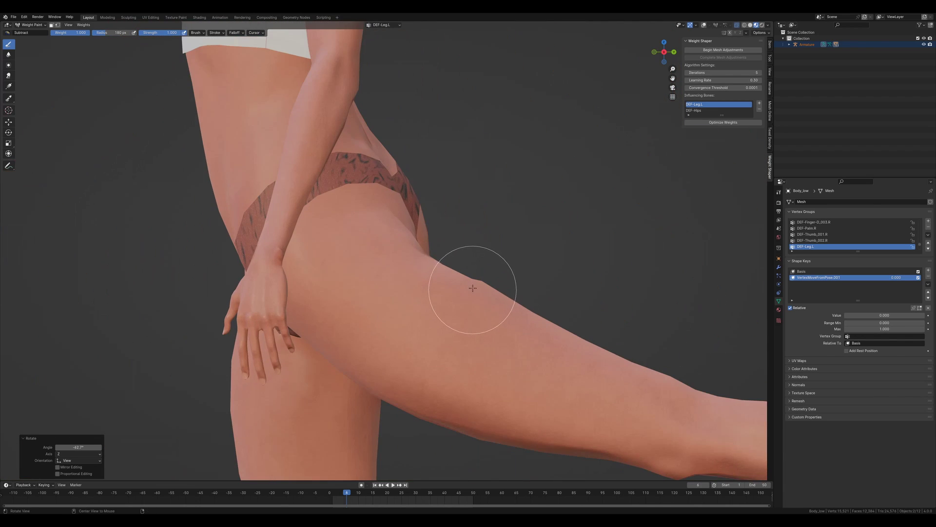
# Show the overlays and wireframe, and begin mesh adjustments for the backward leg pose in side view
pyautogui.hotkey('alt', 'shift', 'z')
pyautogui.moveTo(479, 267)
pyautogui.keyDown('alt'); pyautogui.mouseDown()
pyautogui.moveTo(344, 273)
pyautogui.moveTo(389, 239)
pyautogui.mouseUp(); pyautogui.keyUp('alt')
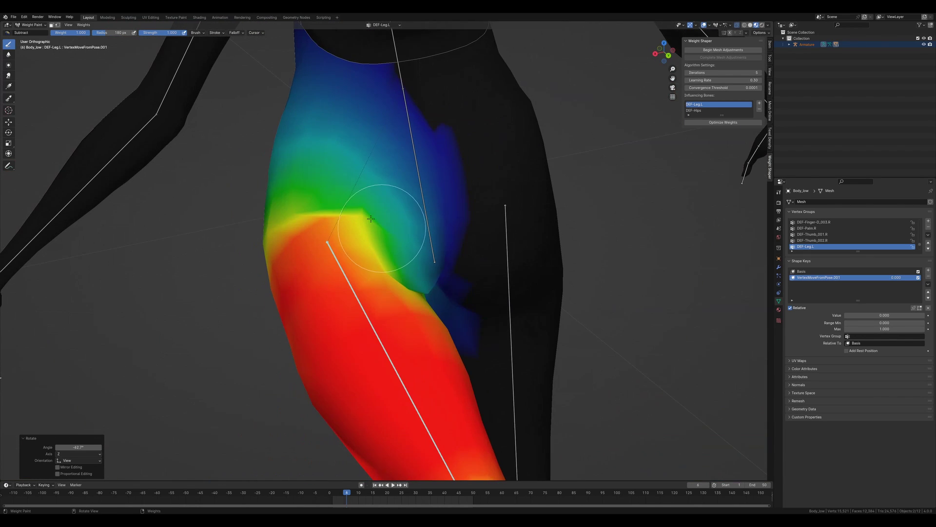
pyautogui.hotkey('shift', 'z')
pyautogui.press('KP_3')
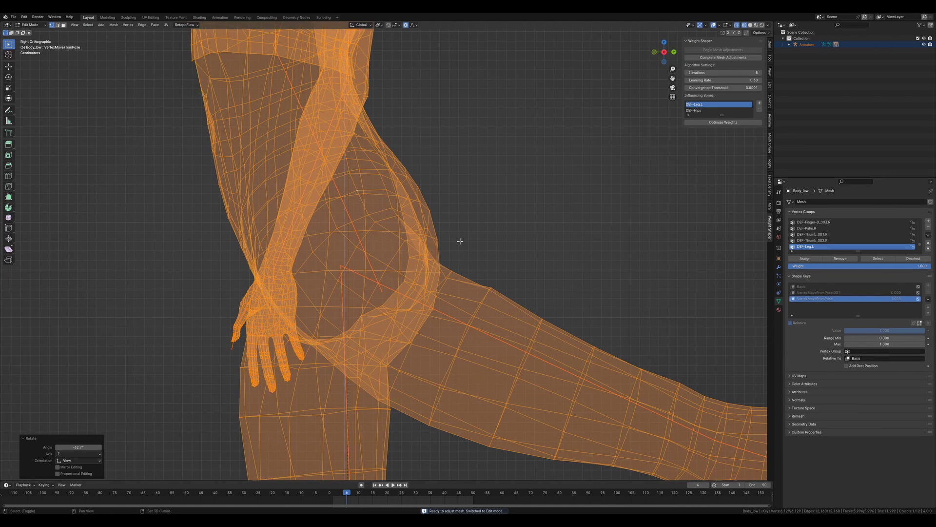
# Select a vertex at the crease below the left buttock and move it in side view
pyautogui.moveTo(477, 239); pyautogui.dragTo(536, 292, button='middle')
pyautogui.click(407, 310)
pyautogui.press('KP_3')
pyautogui.scroll(3, 390, 254)
pyautogui.press('g')
pyautogui.click(412, 244)
# Reposition the selected buttock crease vertex while viewing the raised leg from behind
pyautogui.press('ctrl+KP_1')
pyautogui.moveTo(412, 245); pyautogui.dragTo(356, 248, button='middle')
pyautogui.press('g')
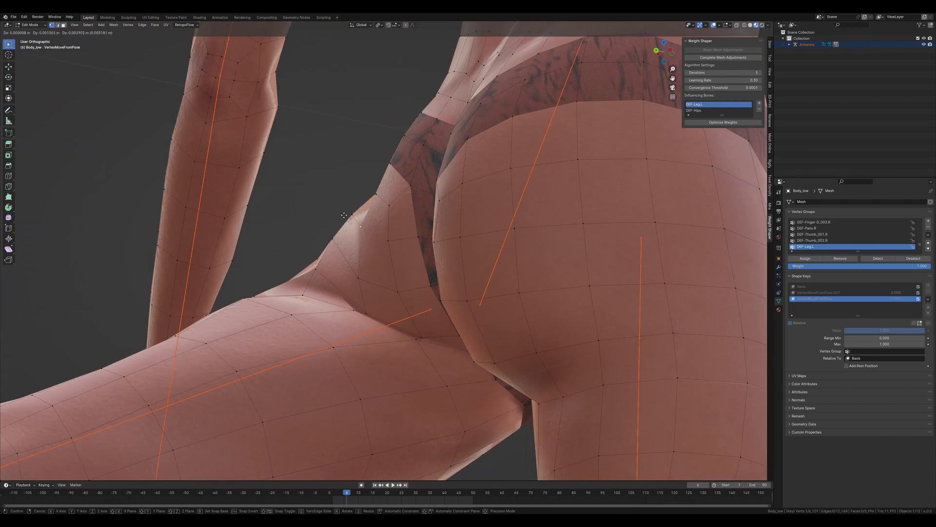
pyautogui.click(371, 268)
# Slide the buttock crease vertex along its edge to even out the fold
pyautogui.scroll(-3, 385, 278)
pyautogui.moveTo(385, 278); pyautogui.dragTo(409, 273, button='middle')
pyautogui.press('g')
pyautogui.press('g')
pyautogui.click(378, 261)
# Finish repositioning the buttock vertices and complete the mesh adjustments for the backward leg pose
pyautogui.moveTo(342, 259)
pyautogui.mouseDown(button='middle')
pyautogui.moveTo(449, 264)
pyautogui.moveTo(495, 286)
pyautogui.moveTo(486, 305)
pyautogui.moveTo(470, 297)
pyautogui.mouseUp(button='middle')
pyautogui.click(379, 244)
pyautogui.click(480, 268)
pyautogui.hotkey('alt', 'shift', 'z')
pyautogui.click(729, 59)
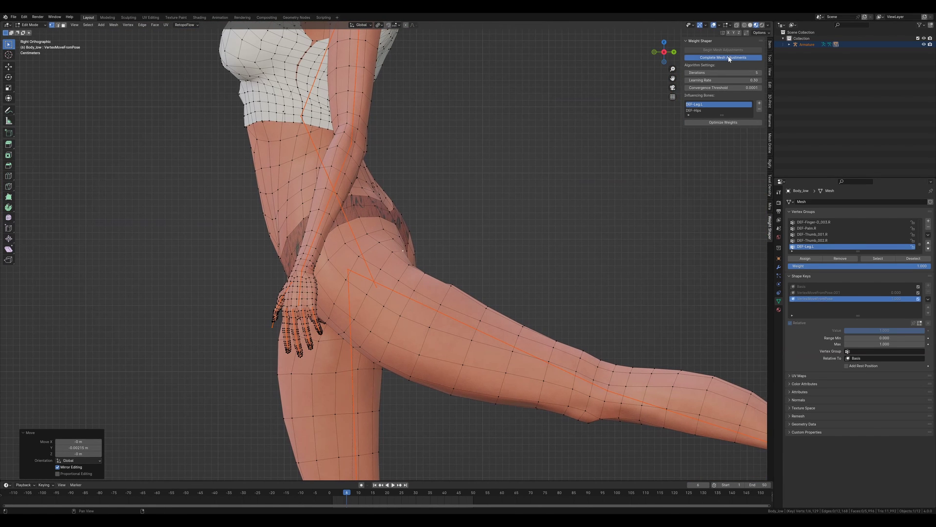
# Examine the DEF-Leg.L weights with the wireframe shown, and the backward leg pose with the overlays hidden
pyautogui.scroll(2, 487, 251)
pyautogui.hotkey('shift', 'z')
pyautogui.moveTo(444, 230)
pyautogui.mouseDown(button='middle')
pyautogui.moveTo(426, 239)
pyautogui.moveTo(389, 230)
pyautogui.mouseUp(button='middle')
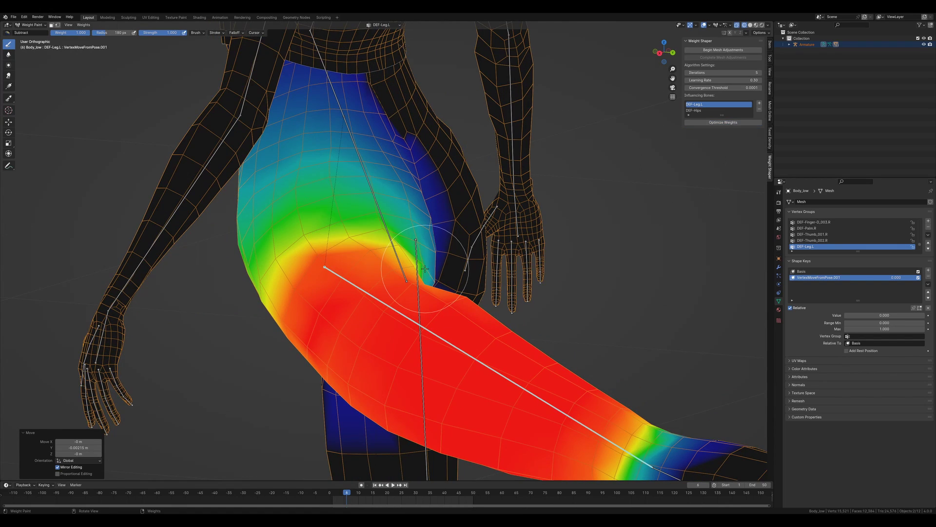
pyautogui.moveTo(425, 269); pyautogui.dragTo(430, 285, button='middle')
pyautogui.hotkey('alt', 'shift', 'z')
pyautogui.scroll(-3, 433, 285)
pyautogui.hotkey('shift', 'z')
pyautogui.scroll(3, 432, 287)
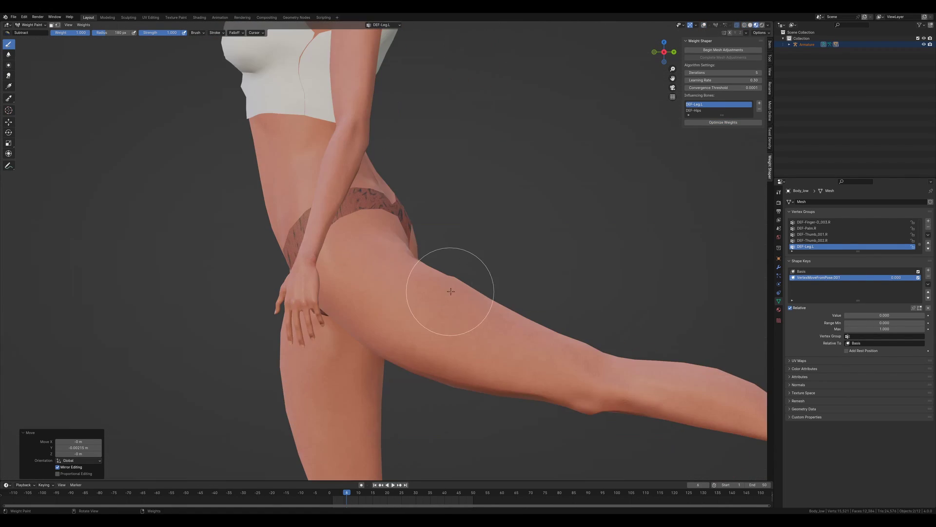
# Test-rotate the left leg in side and front views and return it to its rest position
pyautogui.press('r')
pyautogui.click(434, 278)
pyautogui.hotkey('ctrl', 'z')
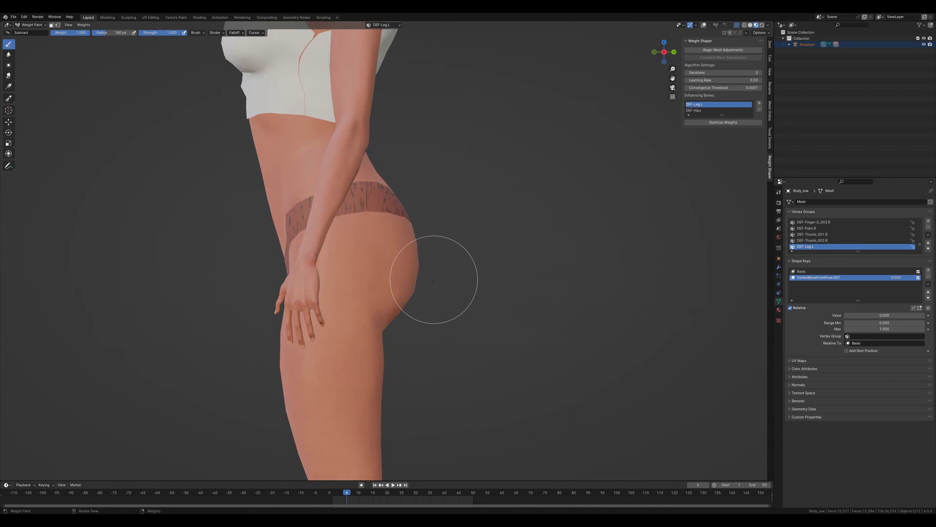
pyautogui.scroll(-5, 432, 278)
pyautogui.press('KP_1')
pyautogui.press('r')
pyautogui.press('KP_3')
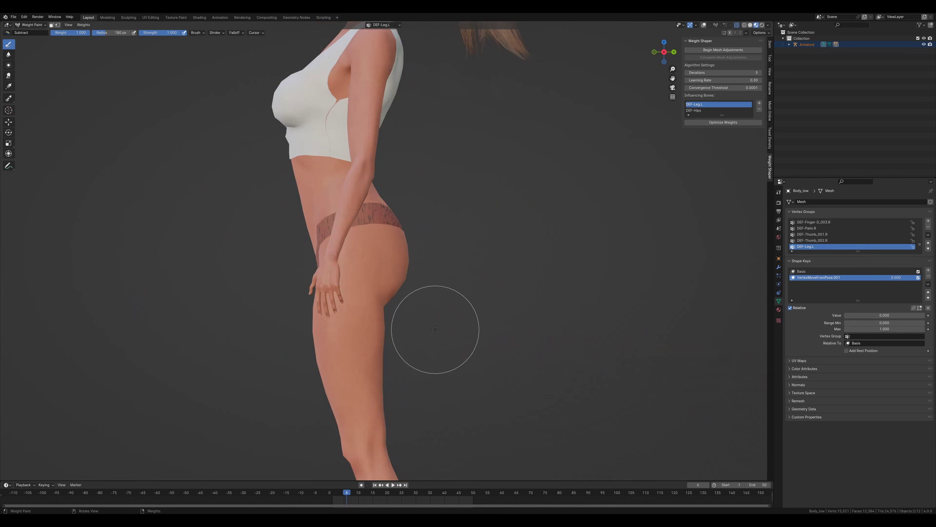
pyautogui.rightClick(478, 260)
# Raise the left leg forward by rotating its bone -72° about the global X axis
pyautogui.press('KP_1')
pyautogui.moveTo(427, 324); pyautogui.dragTo(466, 336, button='middle')
pyautogui.scroll(4, 471, 301)
pyautogui.press('r')
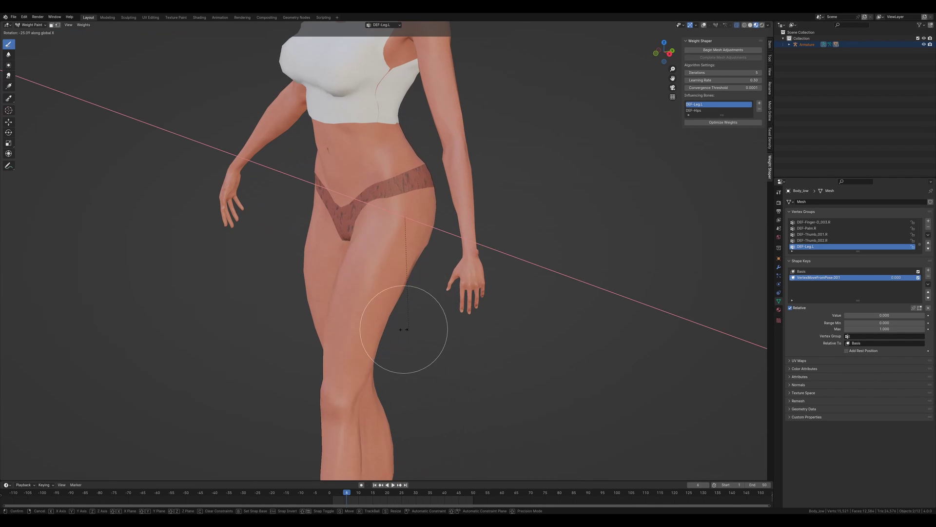
pyautogui.click(335, 293)
# Examine the hip and buttock deformation of the forward-raised left leg from several angles, with and without wireframe
pyautogui.scroll(3, 412, 341)
pyautogui.moveTo(438, 298)
pyautogui.mouseDown(button='middle')
pyautogui.moveTo(380, 296)
pyautogui.moveTo(439, 299)
pyautogui.mouseUp(button='middle')
pyautogui.scroll(2, 437, 273)
pyautogui.hotkey('shift', 'z')
pyautogui.moveTo(434, 251)
pyautogui.mouseDown(button='middle')
pyautogui.moveTo(447, 242)
pyautogui.moveTo(435, 193)
pyautogui.mouseUp(button='middle')
pyautogui.hotkey('shift', 'z')
pyautogui.moveTo(468, 231)
pyautogui.keyDown('alt'); pyautogui.mouseDown()
pyautogui.moveTo(439, 230)
pyautogui.moveTo(410, 285)
pyautogui.moveTo(508, 220)
pyautogui.mouseUp(); pyautogui.keyUp('alt')
pyautogui.scroll(-3, 439, 230)
pyautogui.scroll(2, 421, 278)
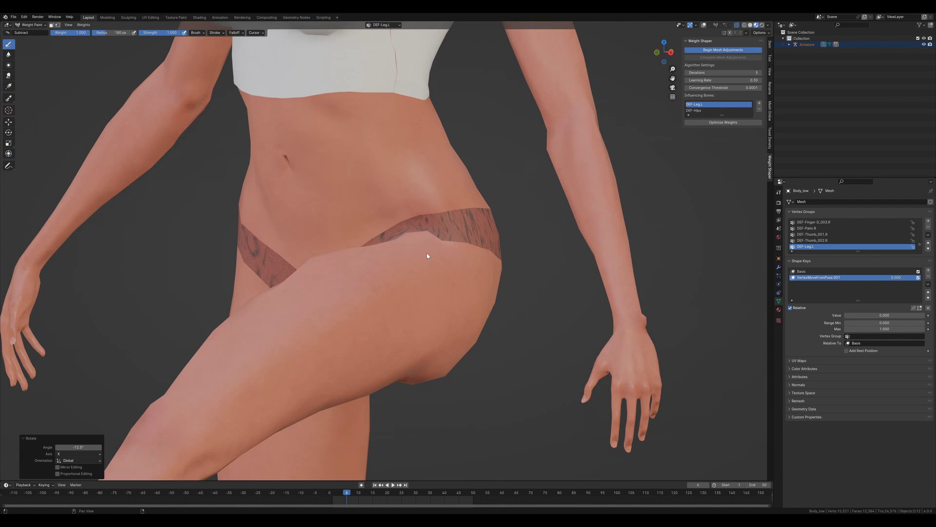
# Begin mesh adjustments for the forward leg pose with overlays shown, and switch to Sculpt Mode with the Smooth brush
pyautogui.moveTo(426, 254)
pyautogui.keyDown('alt'); pyautogui.mouseDown()
pyautogui.moveTo(416, 249)
pyautogui.moveTo(455, 267)
pyautogui.moveTo(421, 282)
pyautogui.mouseUp(); pyautogui.keyUp('alt')
pyautogui.hotkey('shift', 'alt', 'z')
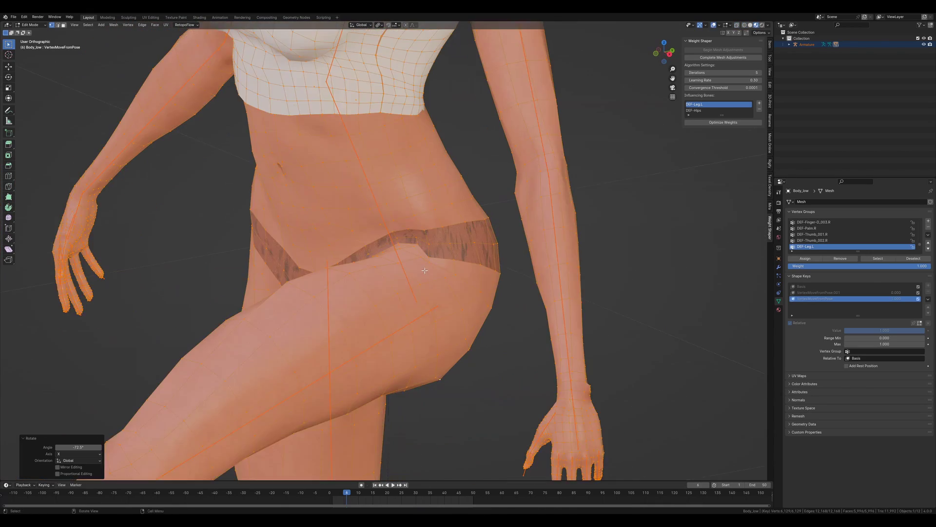
pyautogui.hotkey('ctrl', 'Tab')
pyautogui.hotkey('shift', 's')
pyautogui.moveTo(434, 269); pyautogui.dragTo(449, 252, button='middle')
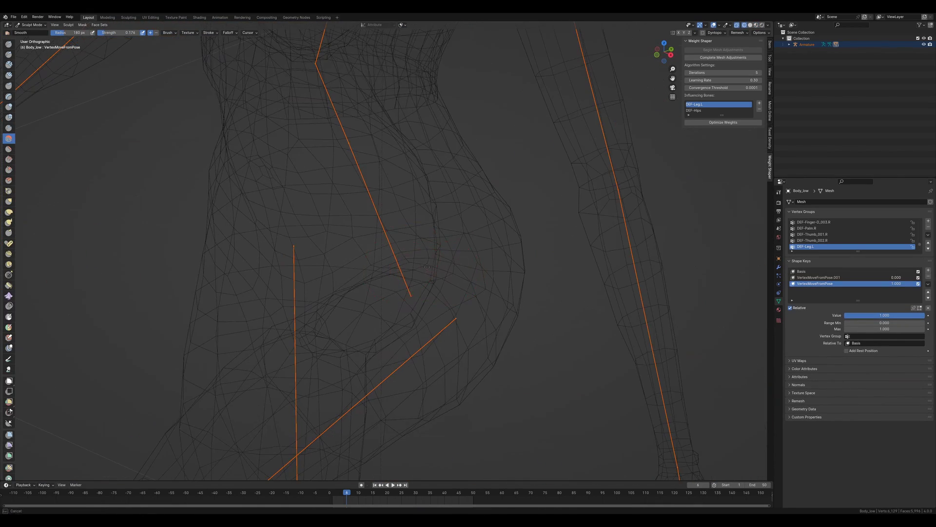
pyautogui.moveTo(427, 266); pyautogui.dragTo(410, 272, button='middle')
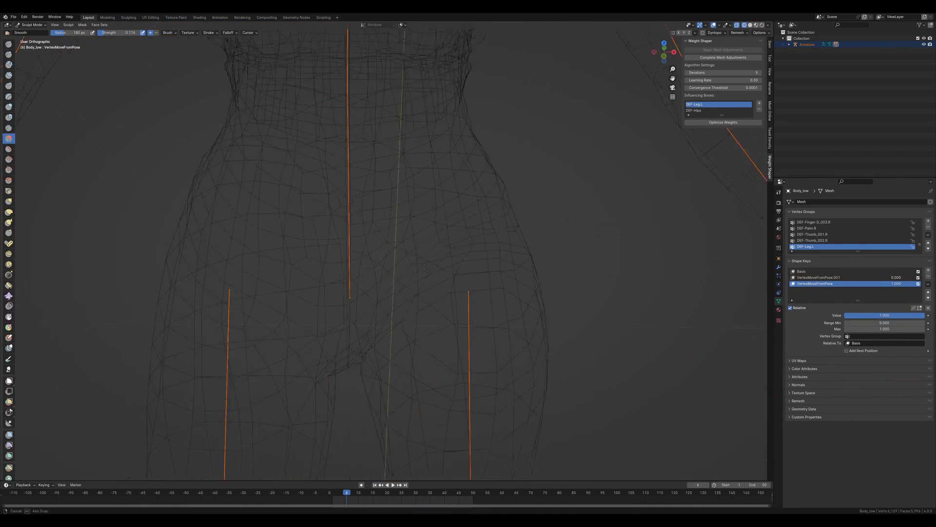
pyautogui.hotkey('shift', 'z')
pyautogui.moveTo(488, 214)
pyautogui.mouseDown(button='middle')
pyautogui.moveTo(408, 253)
pyautogui.moveTo(330, 227)
pyautogui.moveTo(372, 240)
pyautogui.moveTo(485, 230)
pyautogui.moveTo(487, 220)
pyautogui.moveTo(438, 245)
pyautogui.moveTo(451, 255)
pyautogui.moveTo(480, 239)
pyautogui.moveTo(308, 224)
pyautogui.mouseUp(button='middle')
# Adjust the front hip crease with the Grab brush and complete the mesh adjustments for the forward leg pose
pyautogui.press('g')
pyautogui.hotkey('shift', 'z')
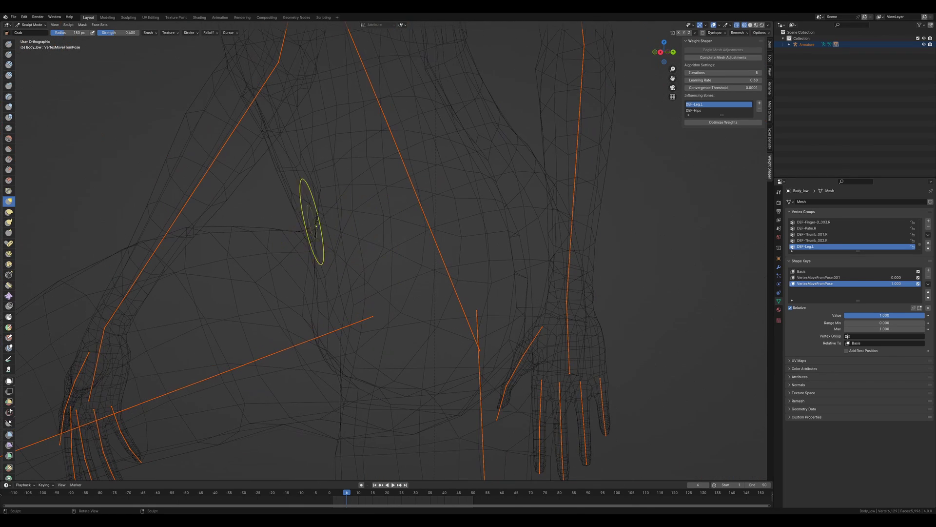
pyautogui.moveTo(319, 192)
pyautogui.mouseDown(button='middle')
pyautogui.moveTo(412, 244)
pyautogui.moveTo(411, 286)
pyautogui.moveTo(415, 274)
pyautogui.mouseUp(button='middle')
pyautogui.hotkey('shift', 'z')
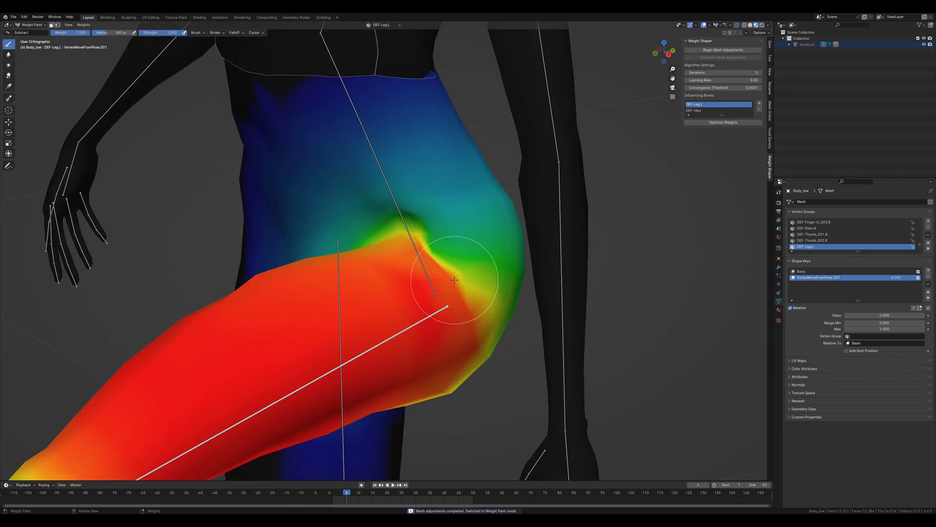
# Optimize the weights for DEF-Leg.L and DEF-Hips, and check the hip weights with the wireframe shown
pyautogui.scroll(-2, 458, 279)
pyautogui.scroll(2, 457, 279)
pyautogui.hotkey('shift', 'z')
pyautogui.moveTo(458, 279)
pyautogui.mouseDown(button='middle')
pyautogui.moveTo(476, 277)
pyautogui.moveTo(435, 239)
pyautogui.moveTo(464, 225)
pyautogui.mouseUp(button='middle')
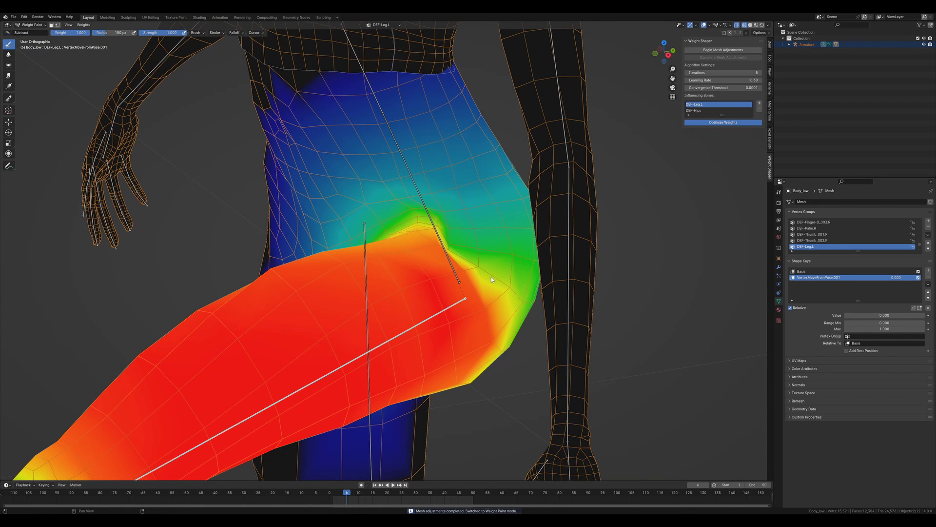
pyautogui.moveTo(491, 276); pyautogui.dragTo(496, 286, button='middle')
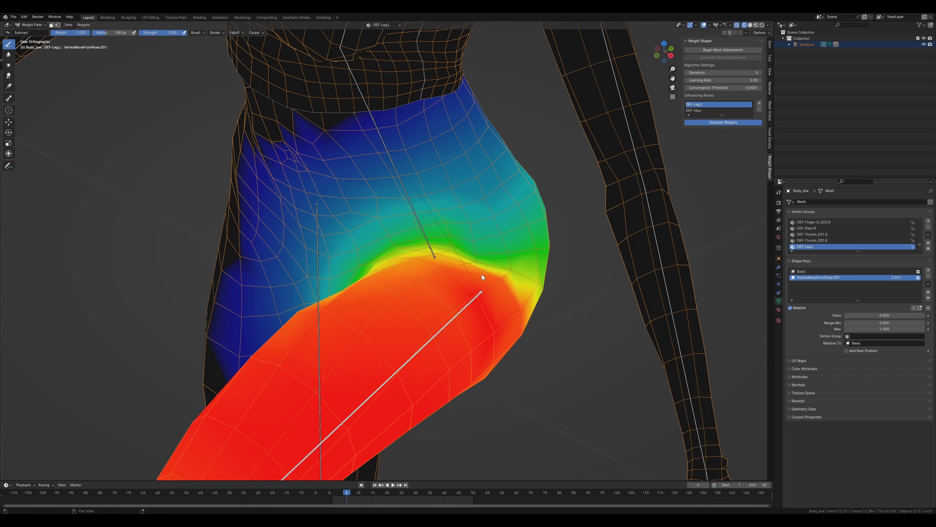
pyautogui.scroll(-4, 482, 277)
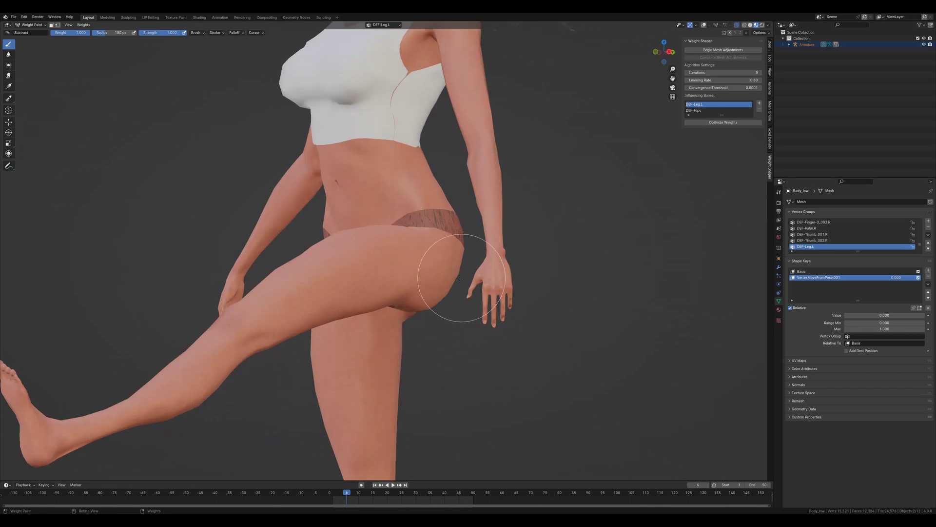
# Check the forward-raised leg, return it to rest, and test-rotate it sideways in front view
pyautogui.scroll(-3, 460, 278)
pyautogui.moveTo(460, 278)
pyautogui.mouseDown(button='middle')
pyautogui.moveTo(451, 292)
pyautogui.moveTo(560, 295)
pyautogui.moveTo(460, 312)
pyautogui.mouseUp(button='middle')
pyautogui.scroll(3, 451, 293)
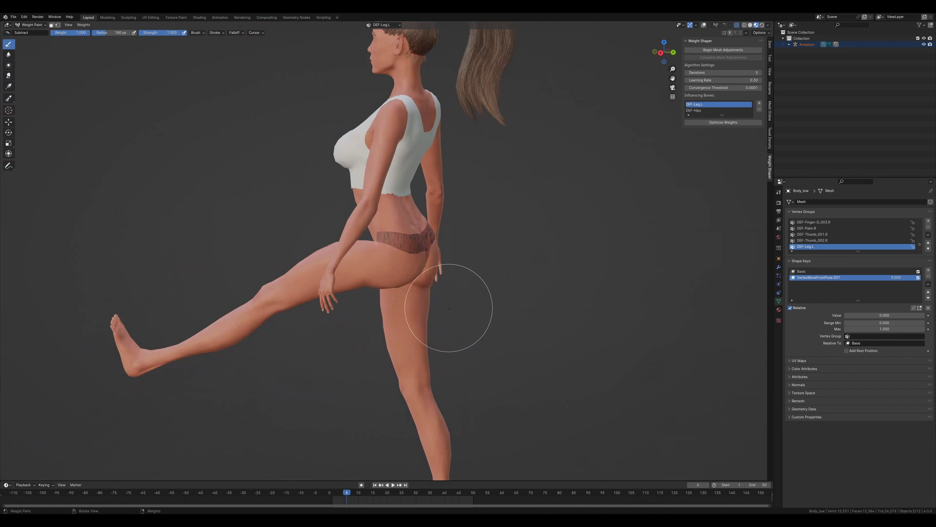
pyautogui.scroll(2, 460, 317)
pyautogui.press('r')
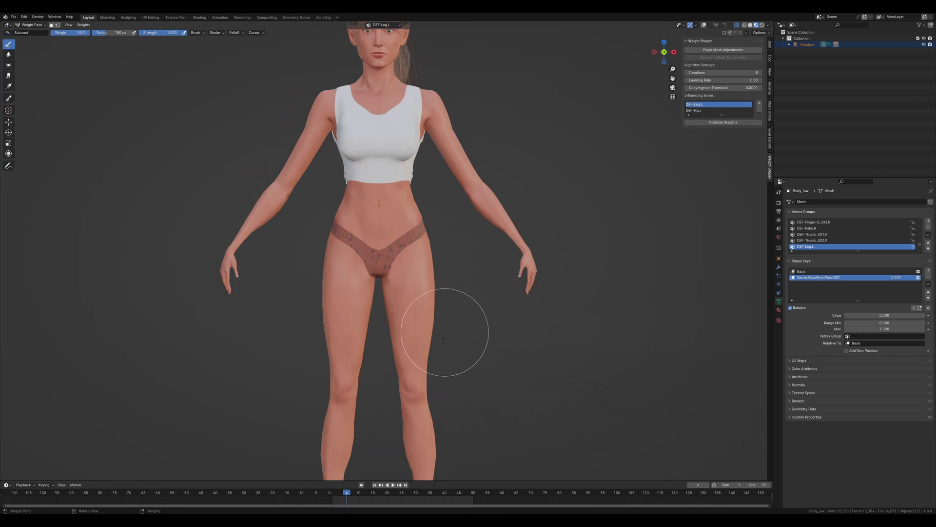
pyautogui.scroll(3, 480, 373)
pyautogui.press('r')
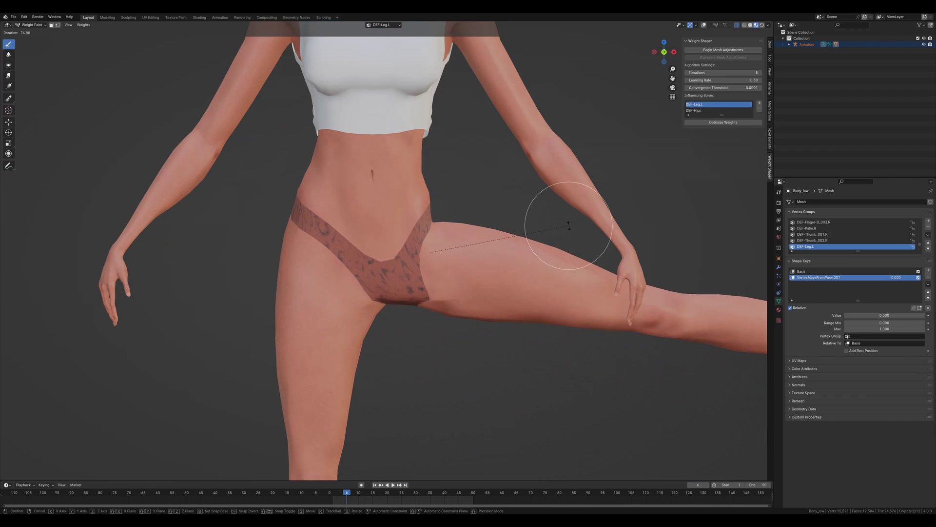
pyautogui.rightClick(512, 293)
# Test the forward leg deformation by rotating the left leg bone about the global X axis
pyautogui.moveTo(510, 294); pyautogui.dragTo(490, 316, button='middle')
pyautogui.press('r')
pyautogui.press('x')
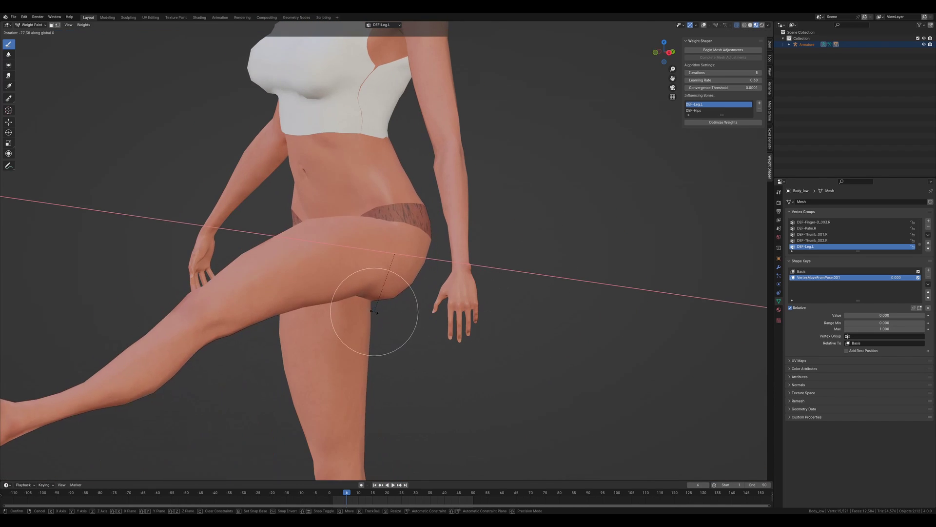
pyautogui.click(373, 314)
pyautogui.moveTo(373, 313); pyautogui.dragTo(333, 316, button='middle')
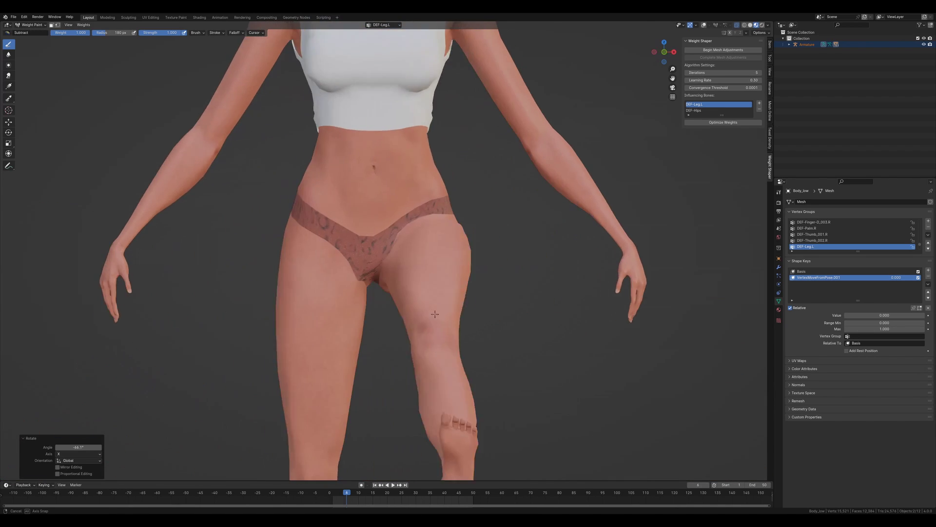
# Raise the left leg sideways about 60° in front view and begin mesh adjustments for this pose
pyautogui.press('r')
pyautogui.click(502, 240)
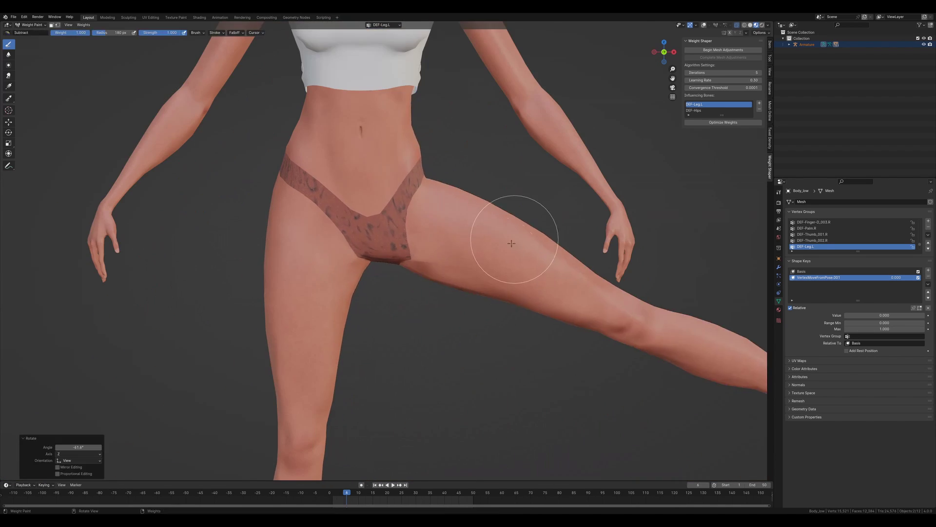
pyautogui.scroll(-2, 585, 146)
pyautogui.click(723, 50)
# Switch to Sculpt Mode, hide the overlays, and pull the left inner-thigh crease inward with the Grab brush
pyautogui.scroll(2, 415, 243)
pyautogui.hotkey('ctrl', 'Tab')
pyautogui.hotkey('shift', 'alt', 'z')
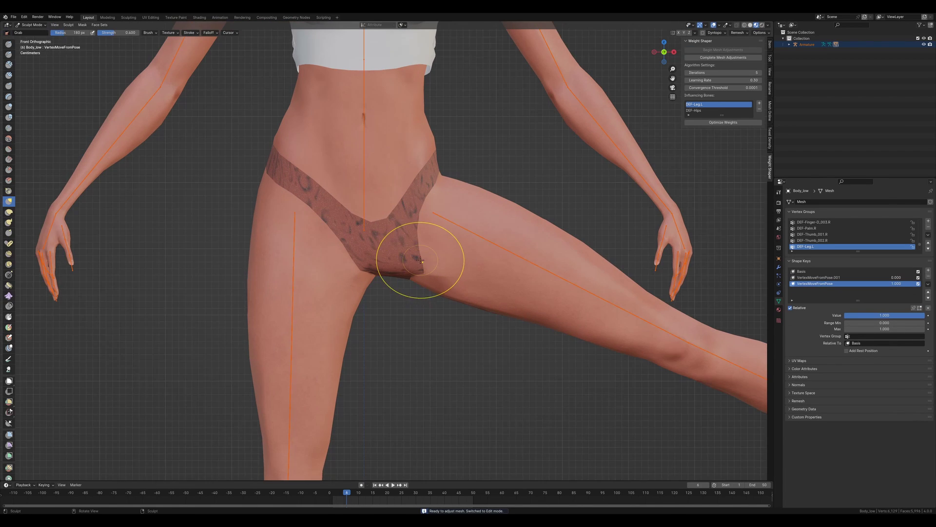
pyautogui.hotkey('shift', 'alt', 'z')
pyautogui.moveTo(420, 261); pyautogui.dragTo(410, 262)
pyautogui.moveTo(426, 267); pyautogui.dragTo(410, 278, button='middle')
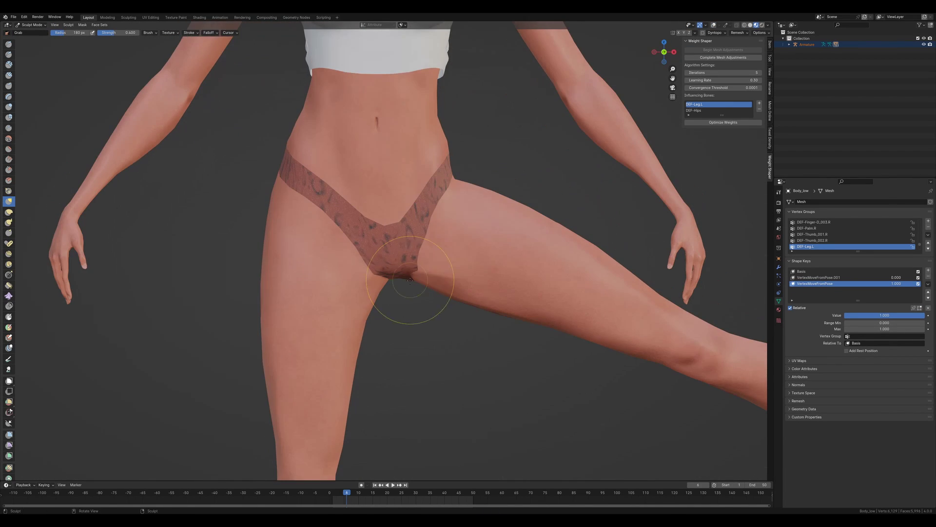